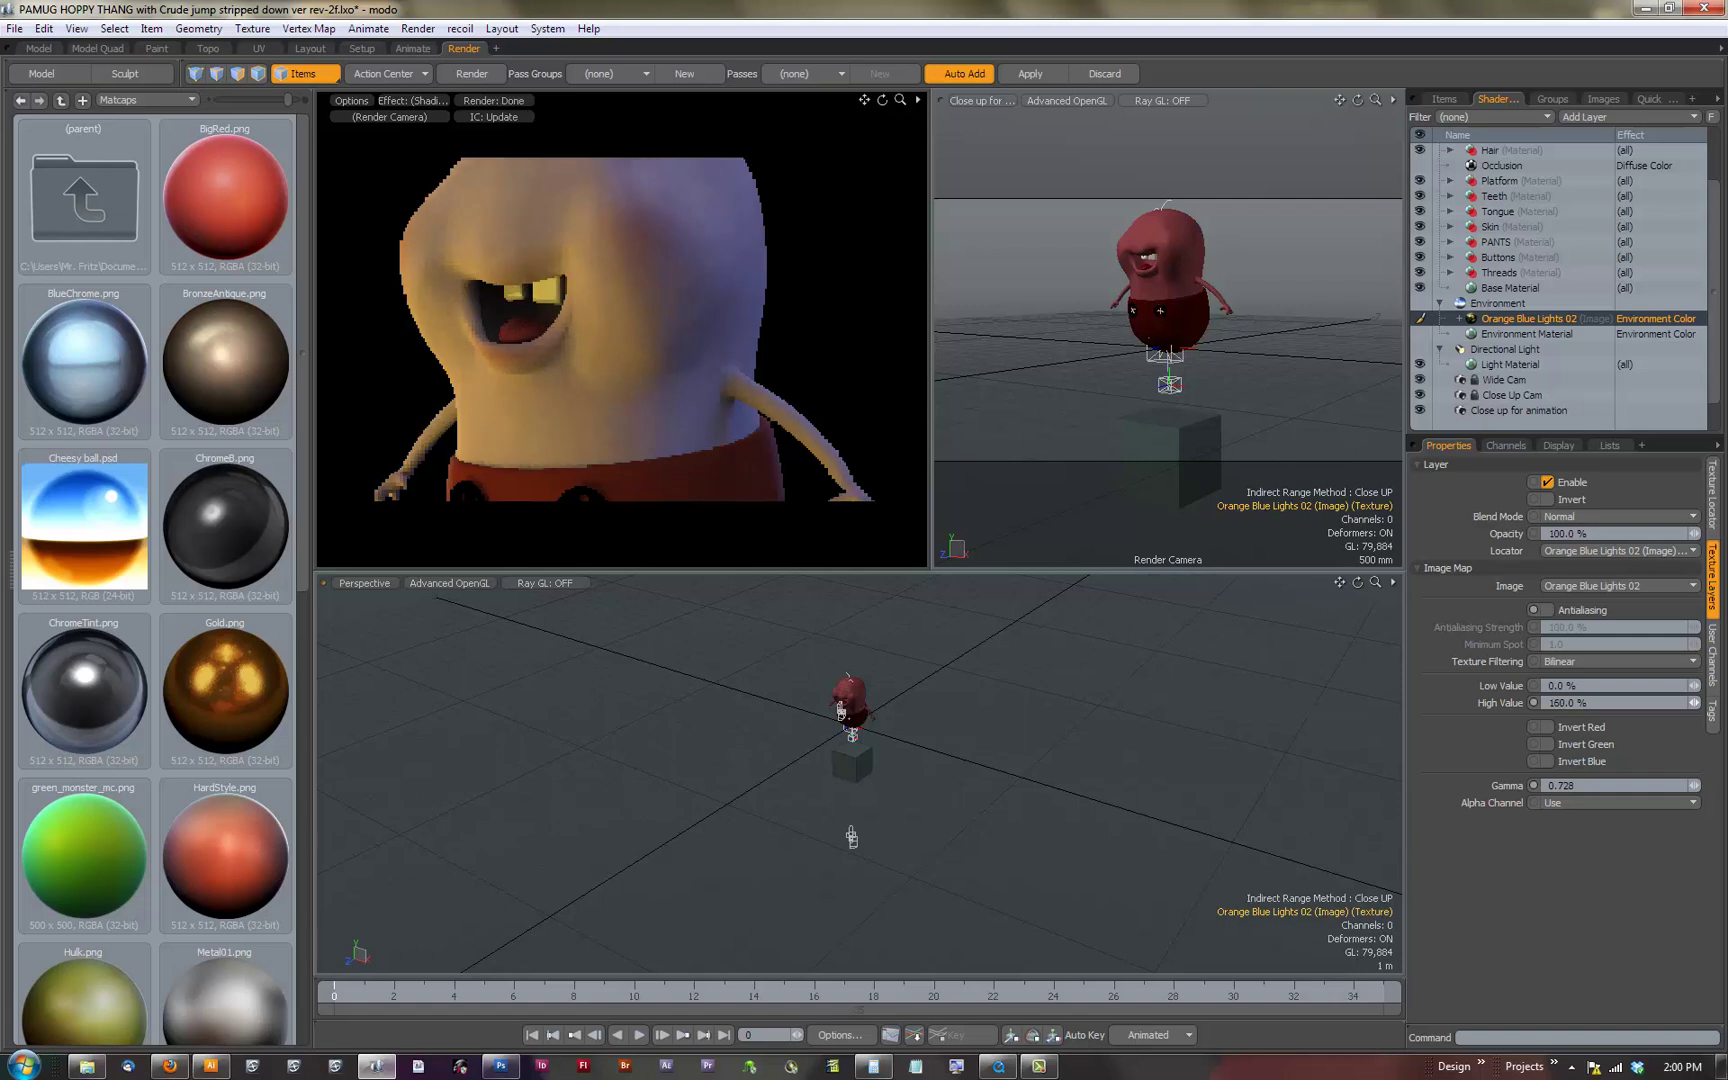
# Step: Set the Orange Blue Lights 02 image map's High Value to 180%, keeping Low Value at 0%
pyautogui.moveTo(1617, 703); pyautogui.dragTo(1562, 686)
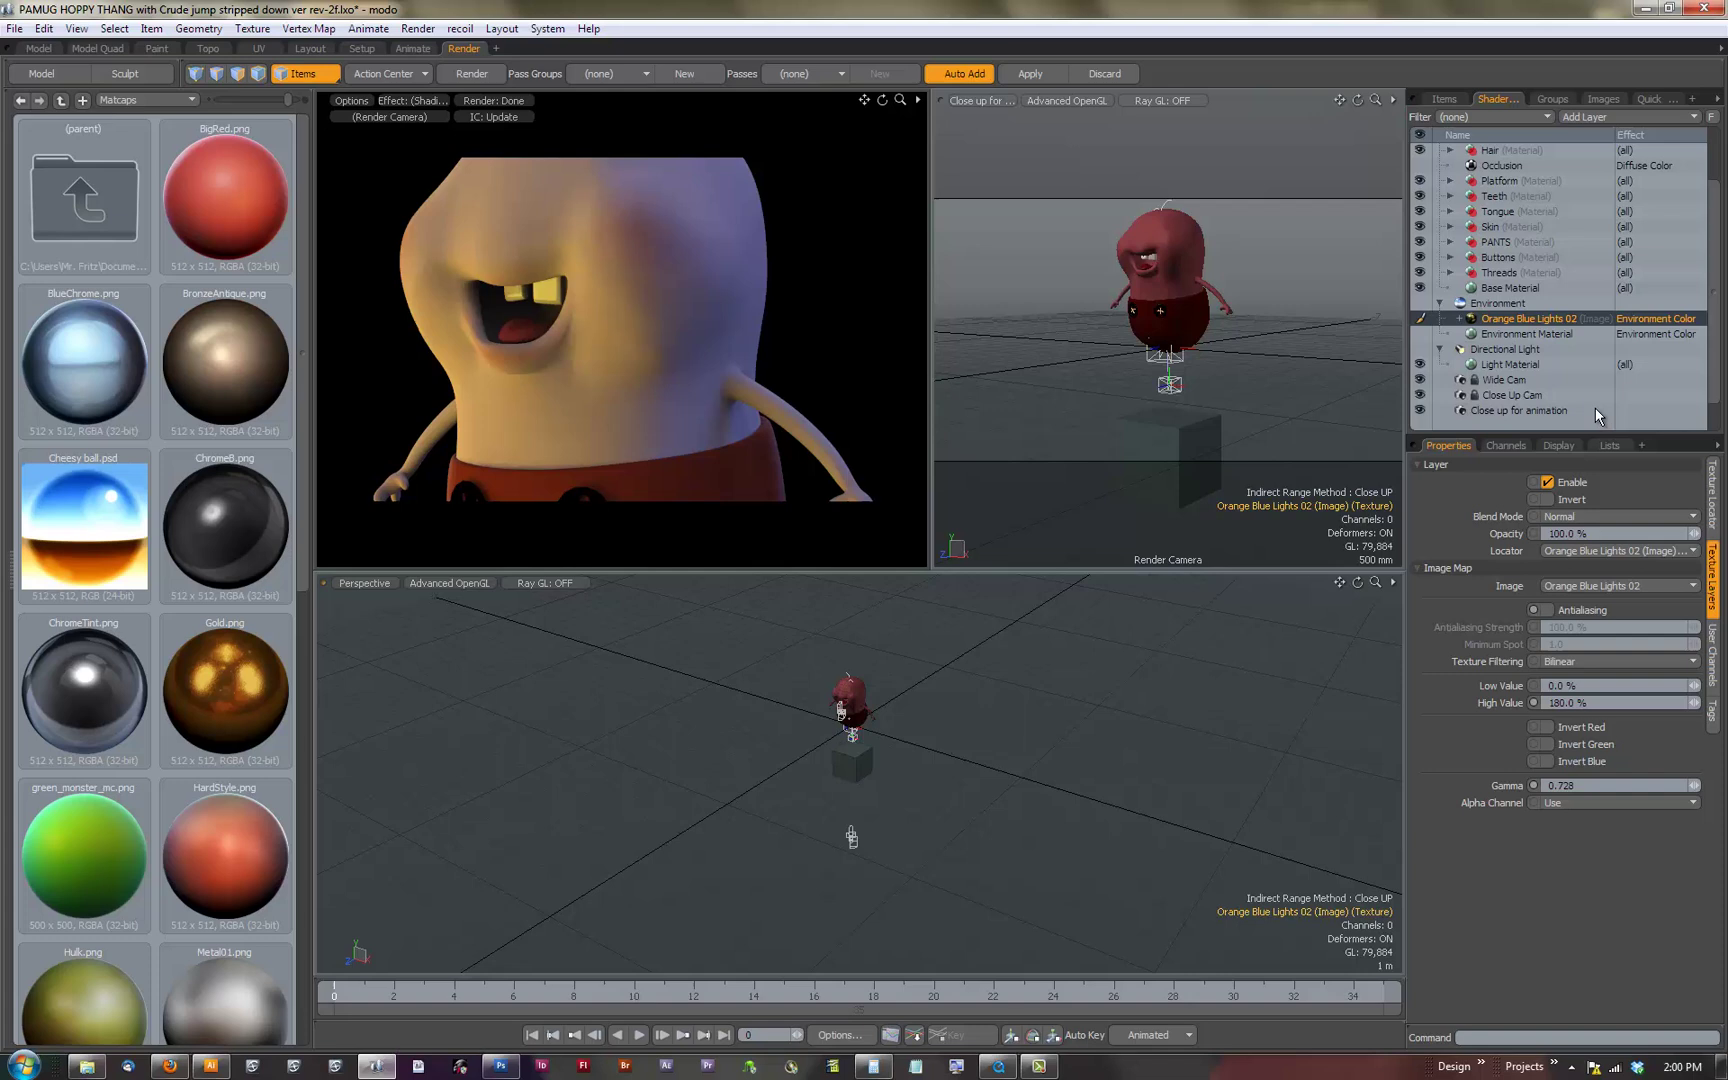
# Step: Make the Directional Light visible in the Shader Tree
pyautogui.click(1420, 349)
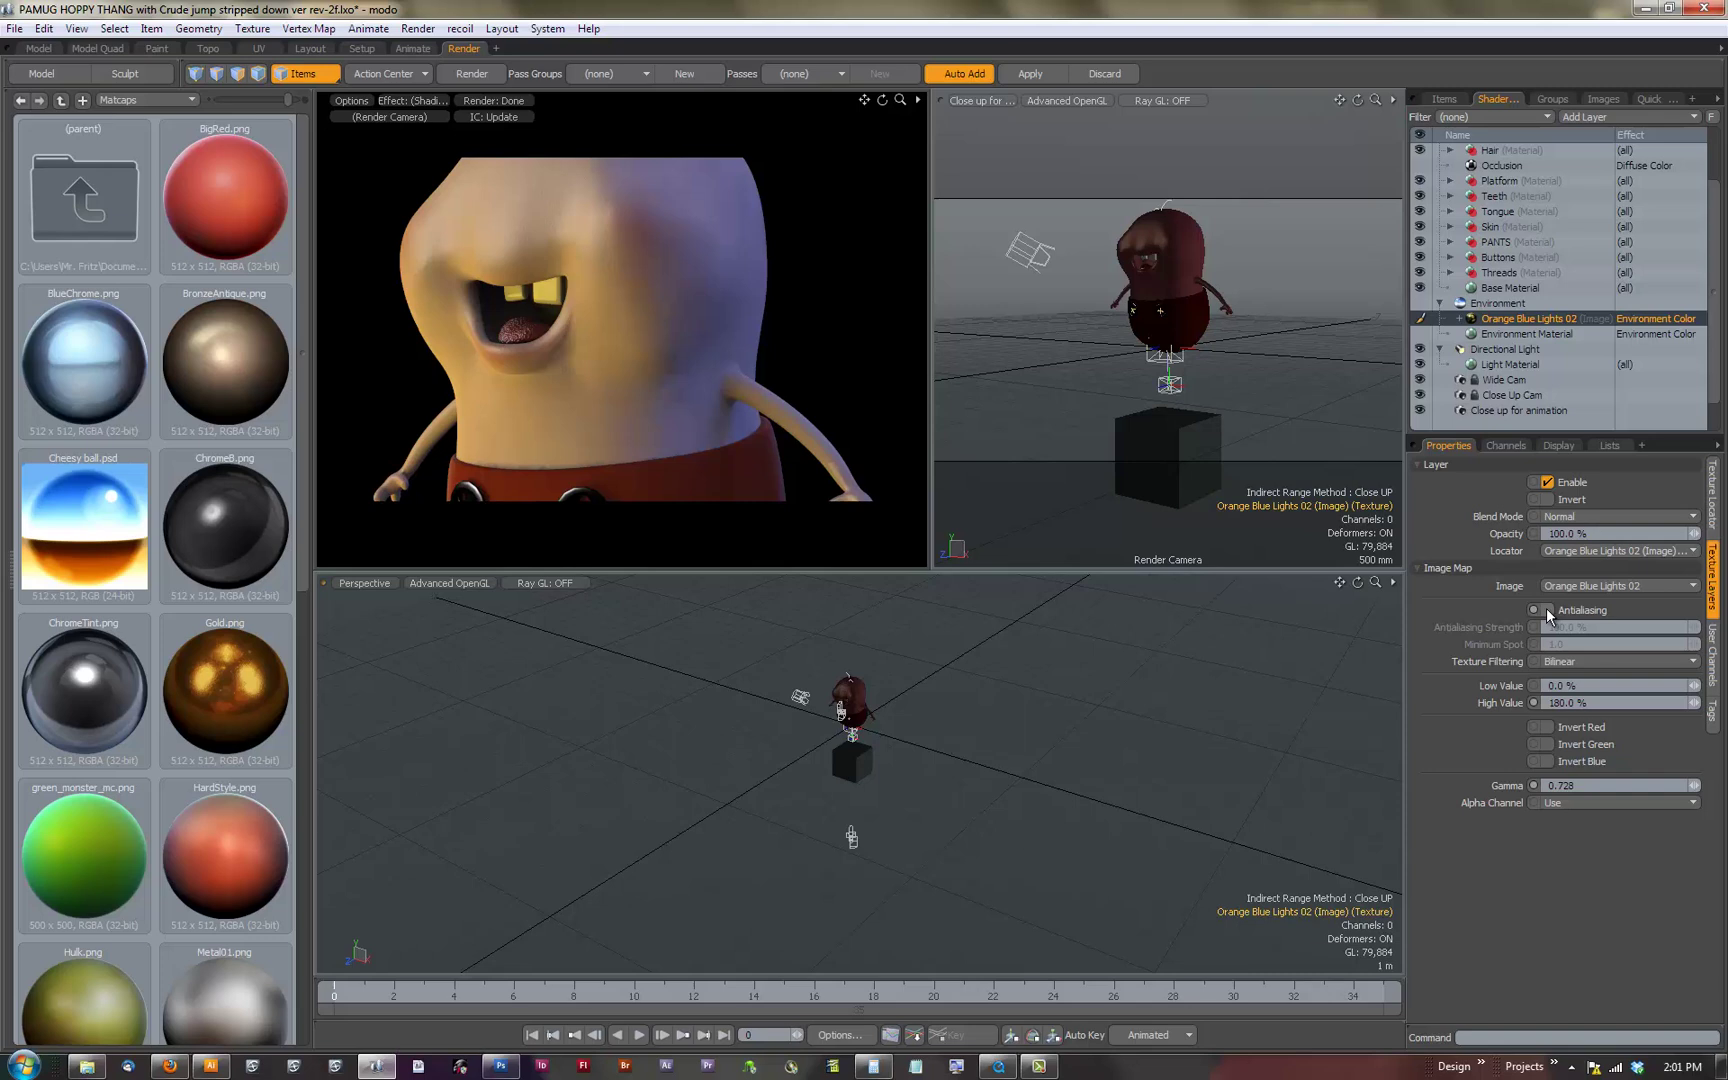
# Step: Enable Antialiasing on the Orange Blue Lights 02 image with a Minimum Spot of 5
pyautogui.click(1547, 609)
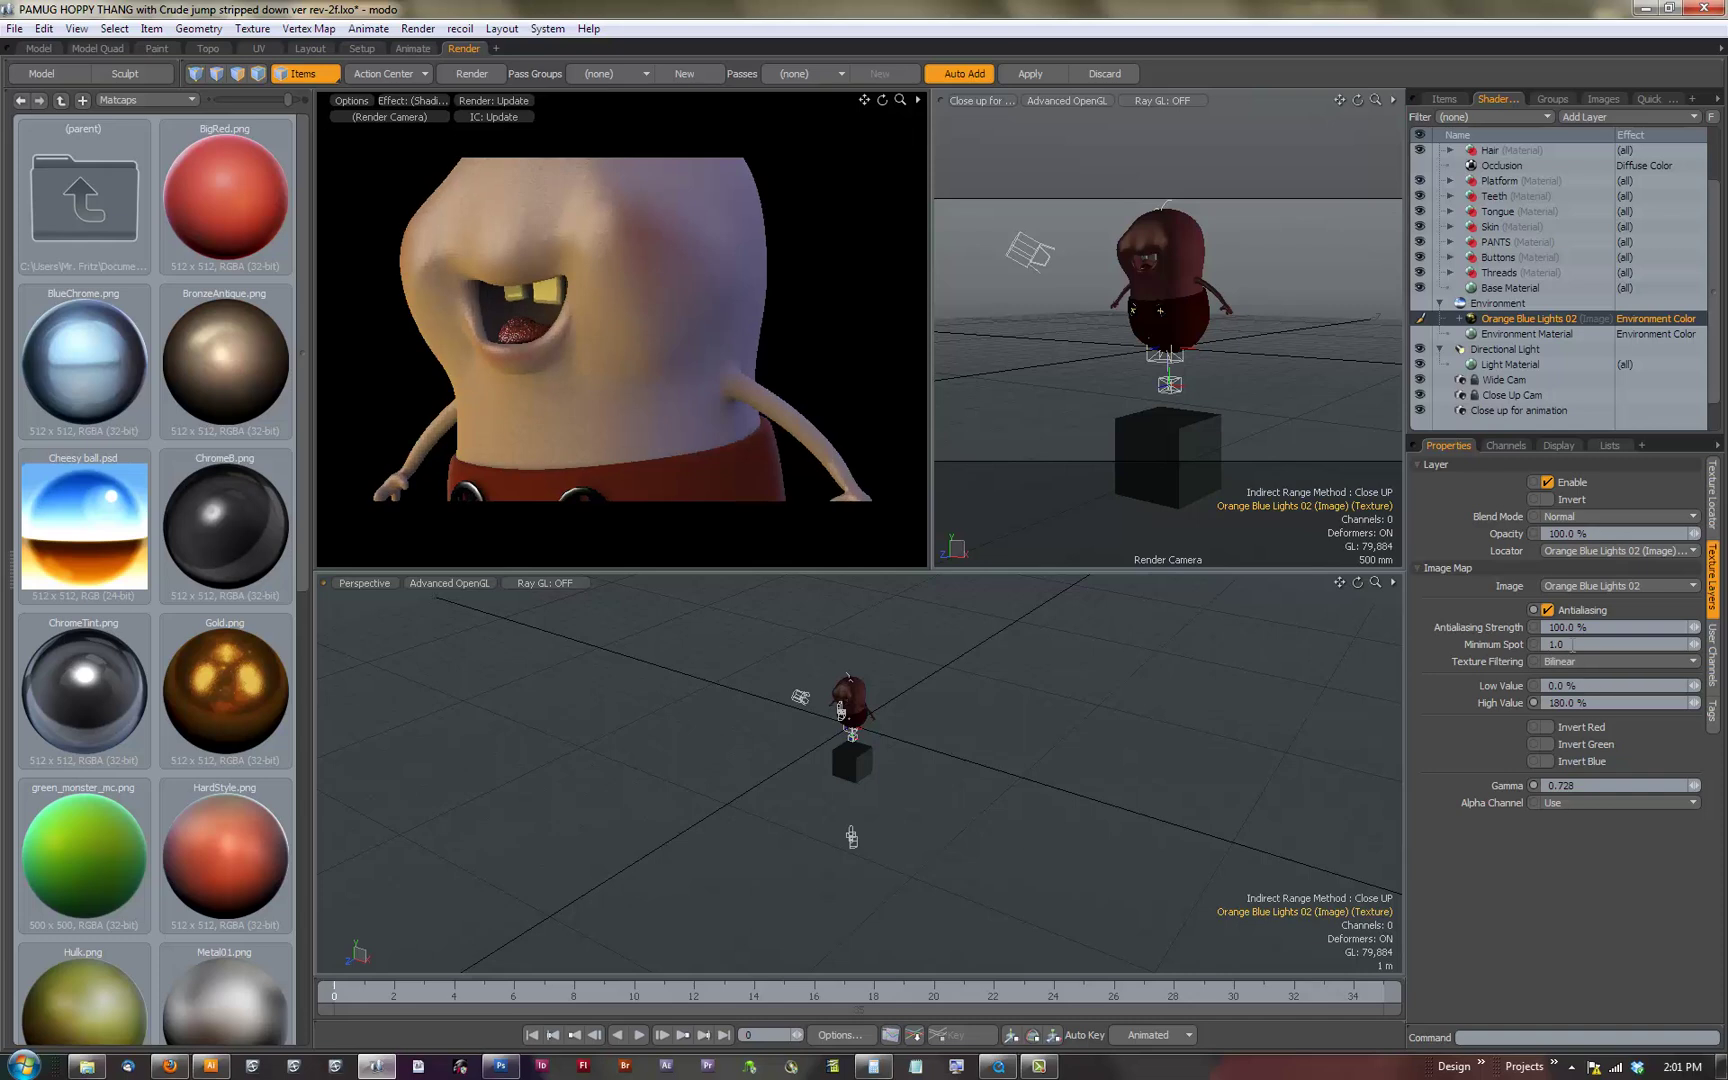
pyautogui.click(1573, 645)
pyautogui.write('5')
# Step: Review the Environment and its Orange Blue Lights 02 layer, then select the Render item
pyautogui.click(1470, 304)
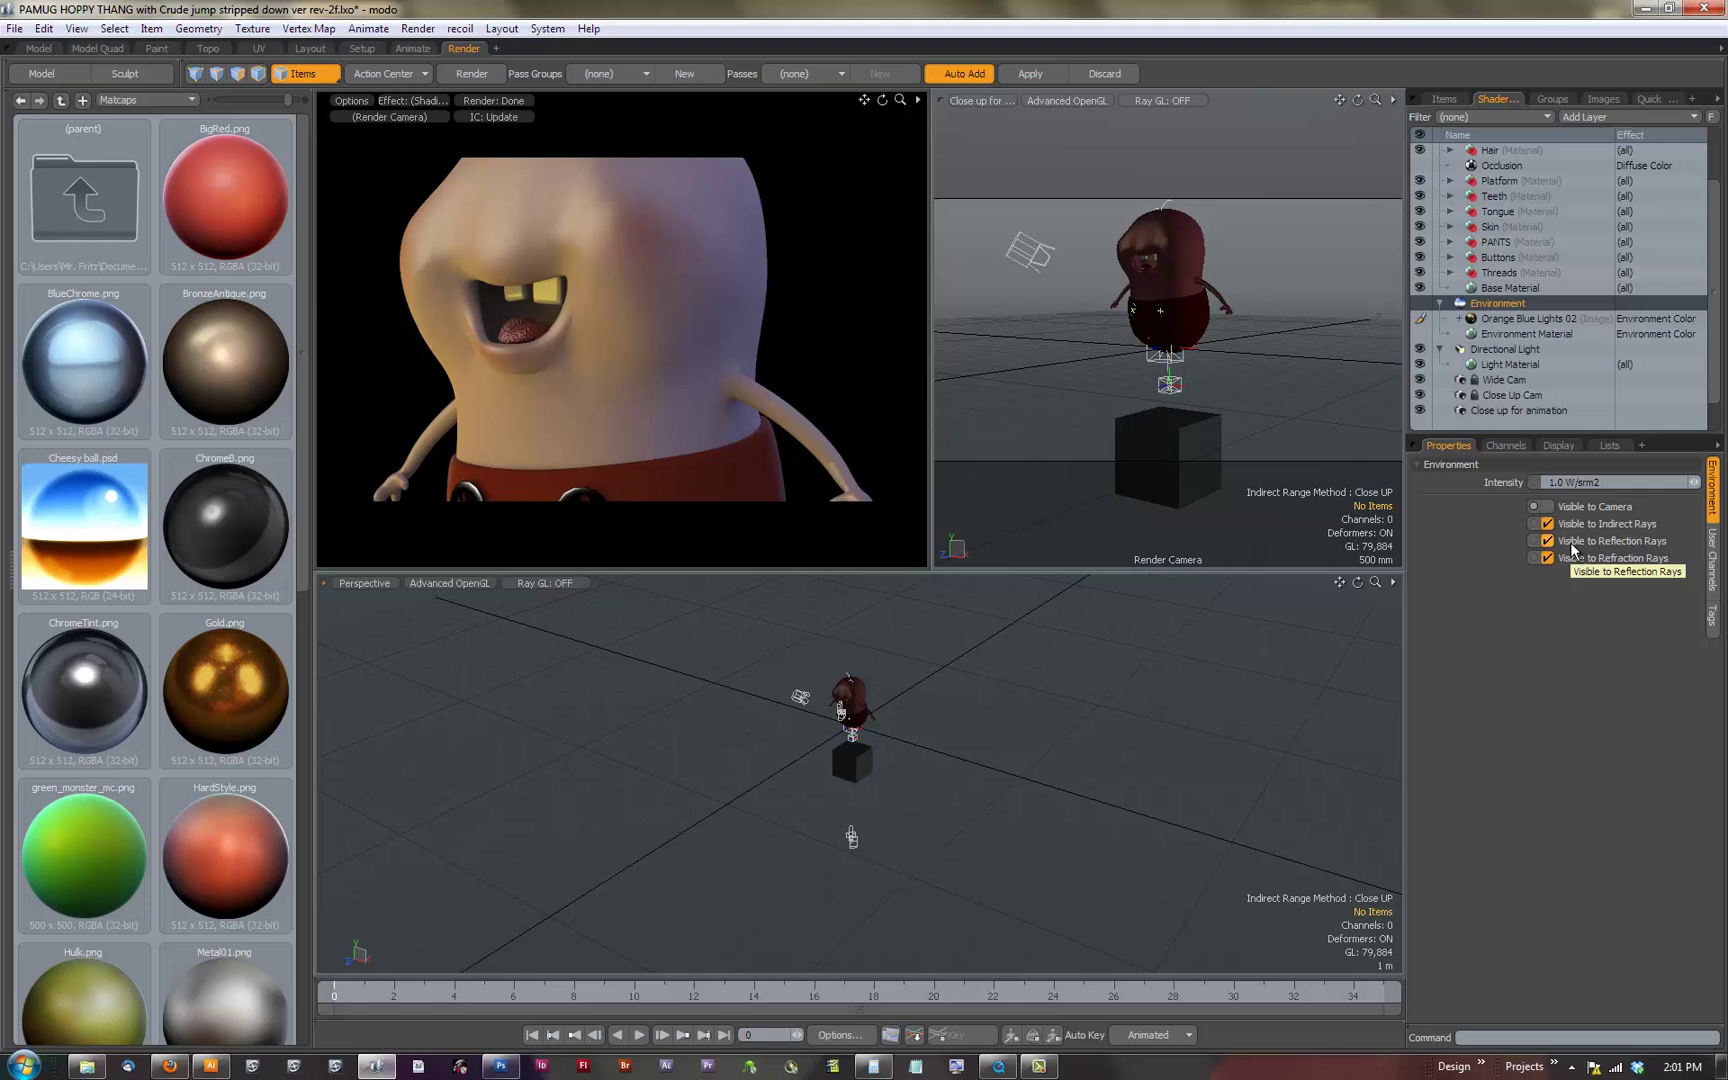
pyautogui.click(1438, 302)
pyautogui.scroll(2, 1710, 181)
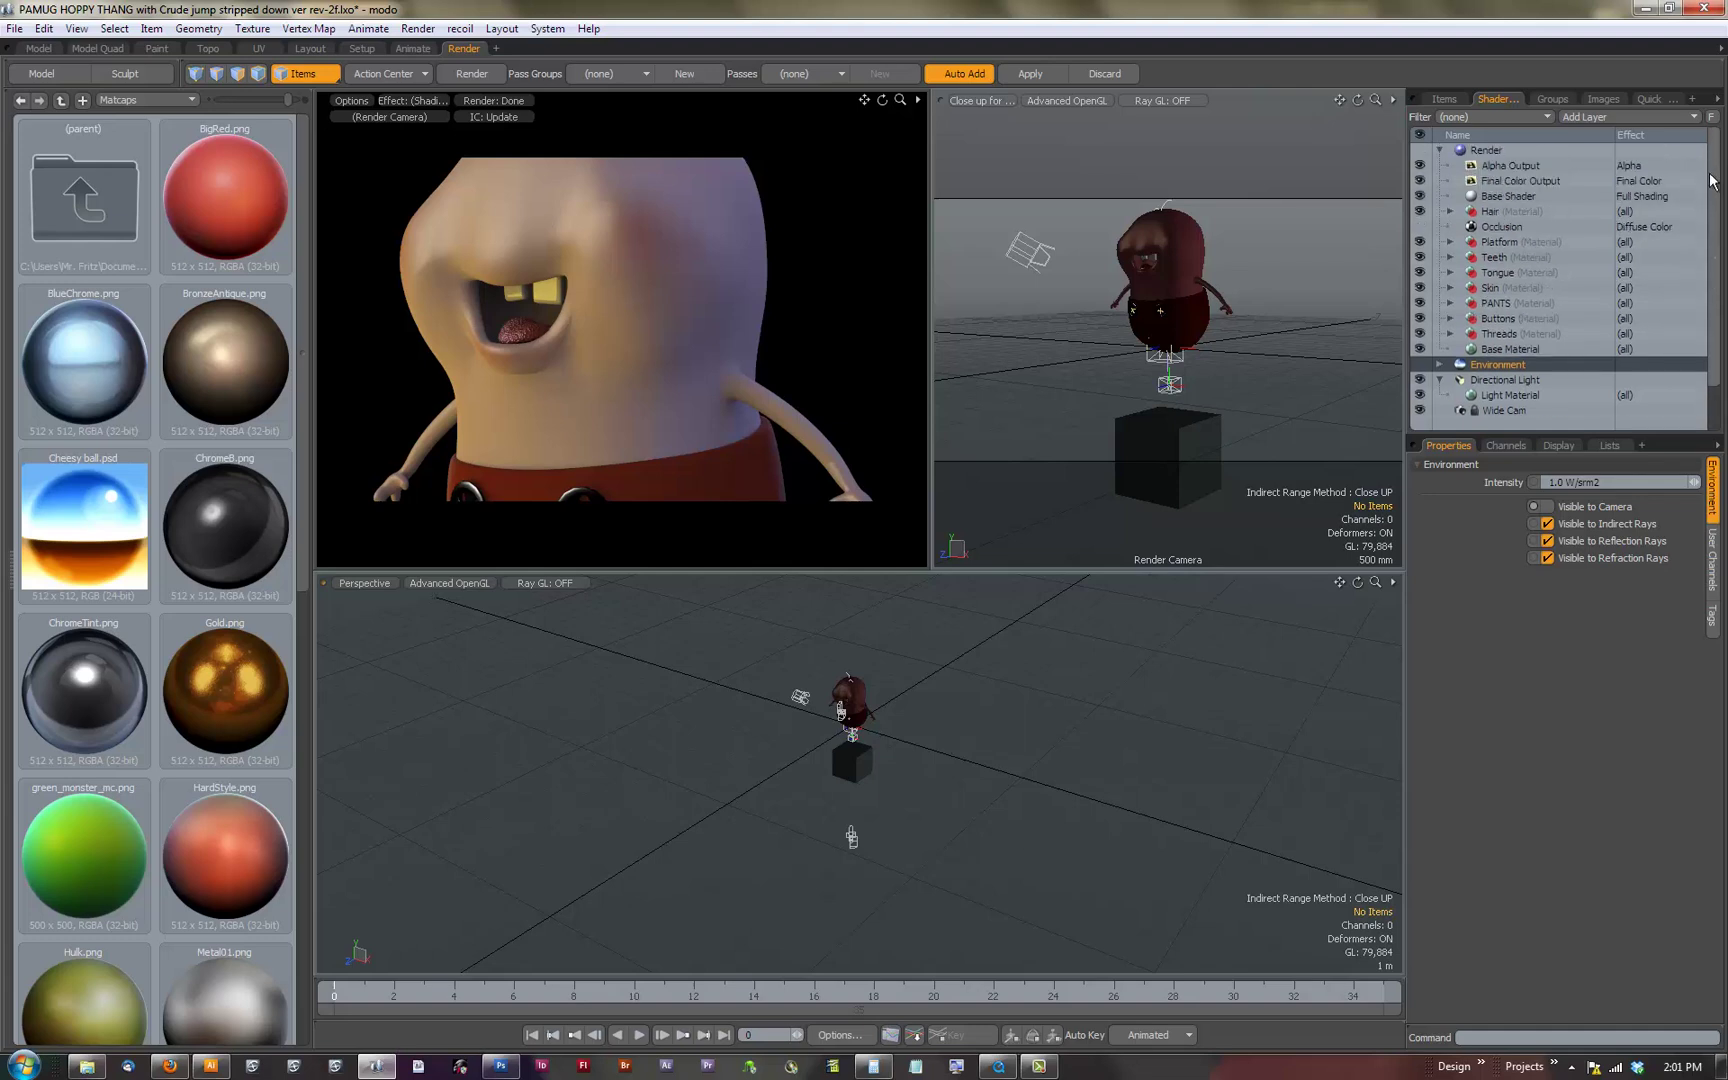
pyautogui.click(1439, 364)
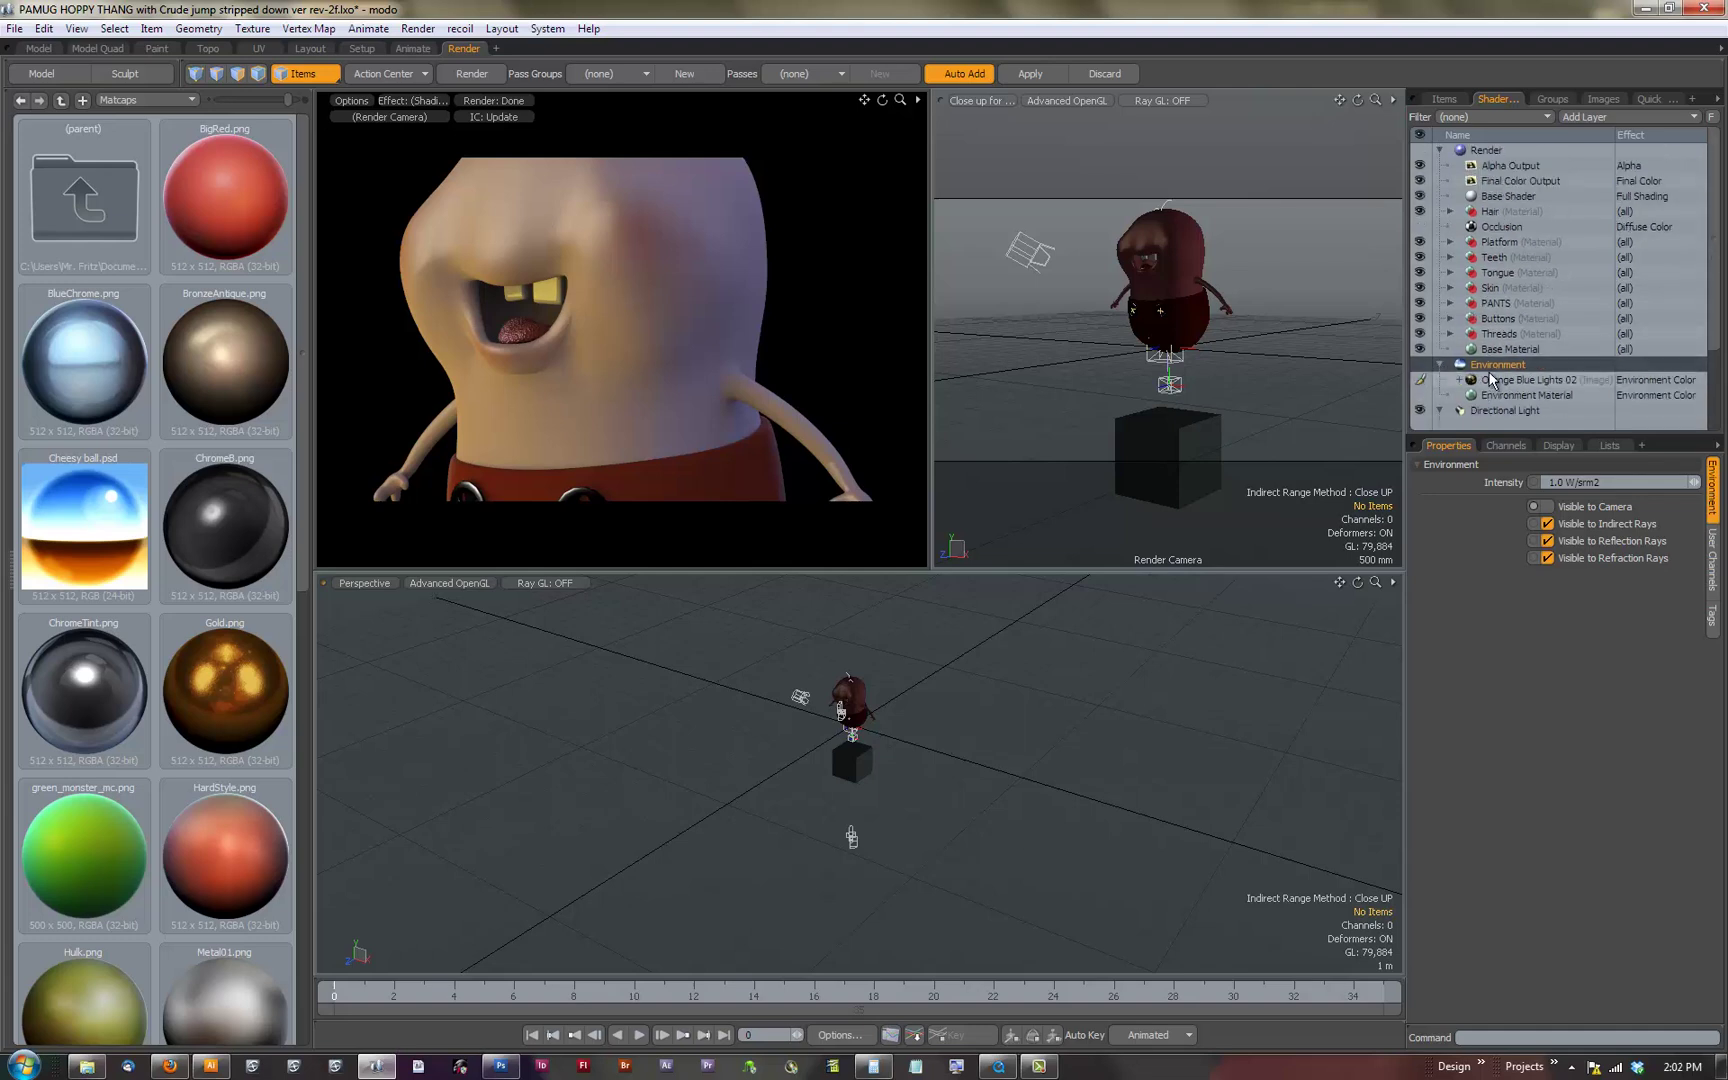
pyautogui.click(1493, 381)
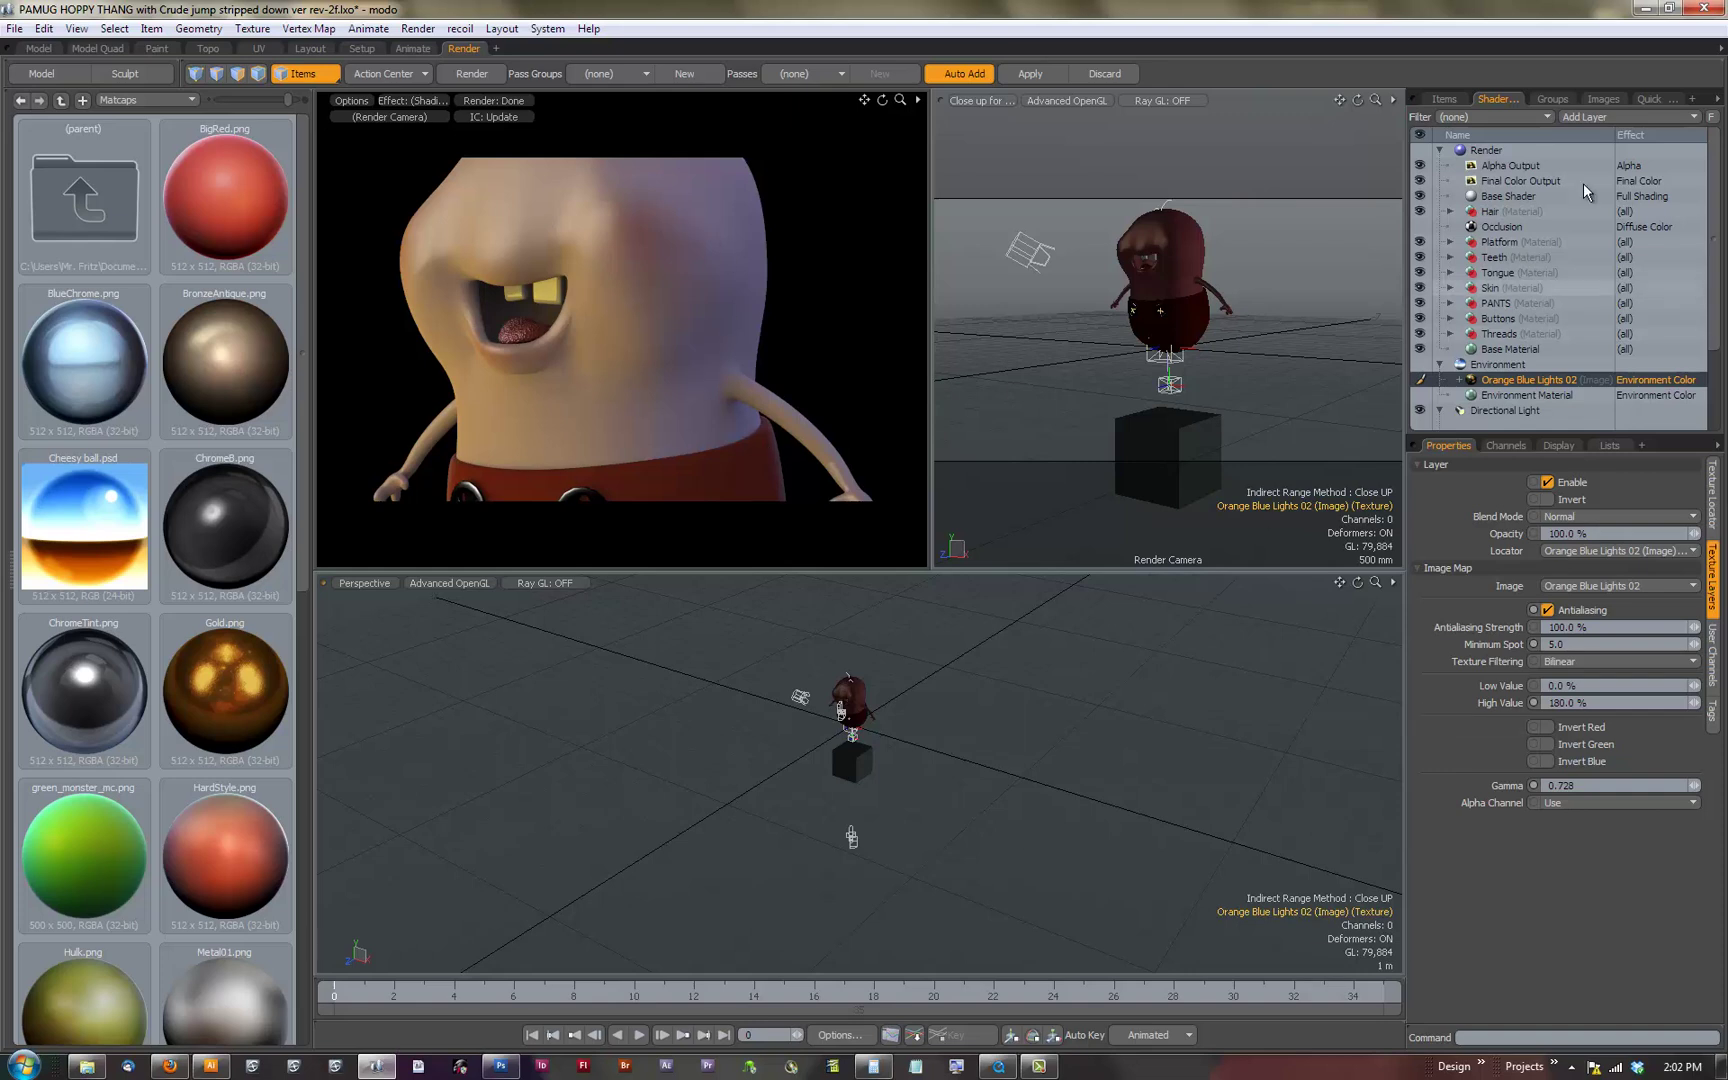
pyautogui.click(1486, 150)
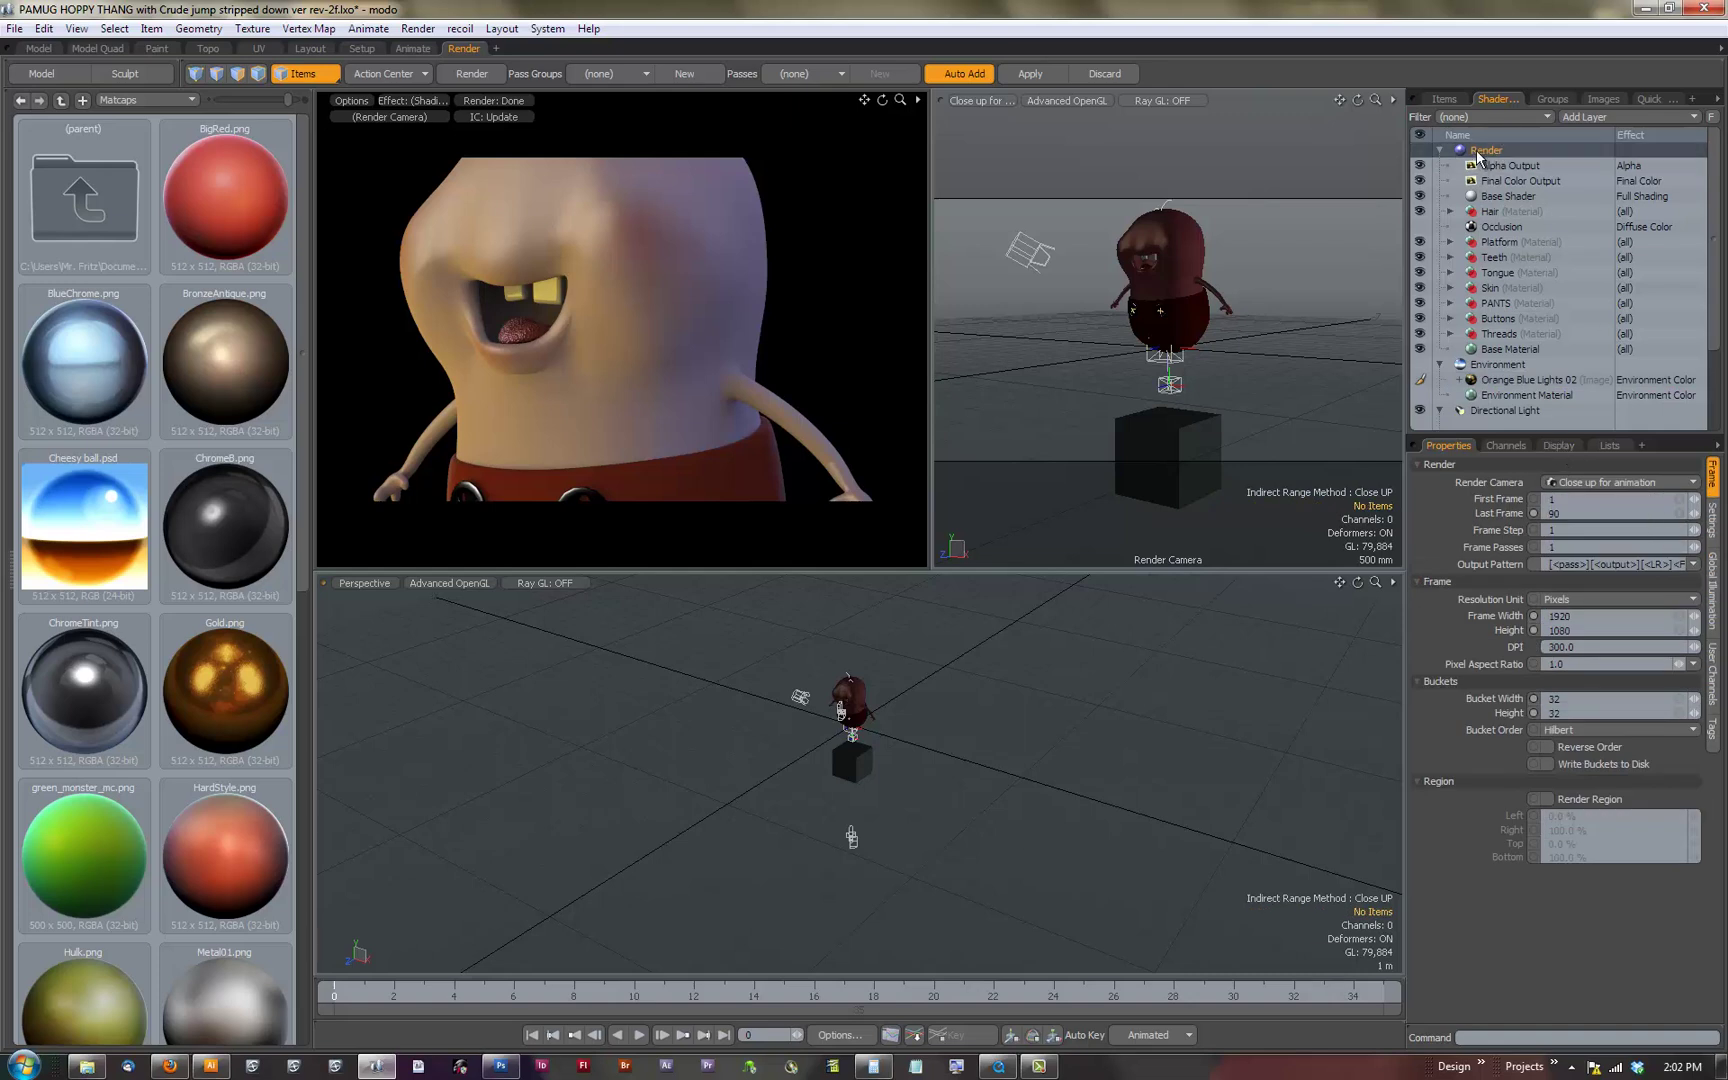
# Step: In Global Illumination, set Indirect Rays to 1 and toggle Irradiance Caching off and on
pyautogui.click(1710, 590)
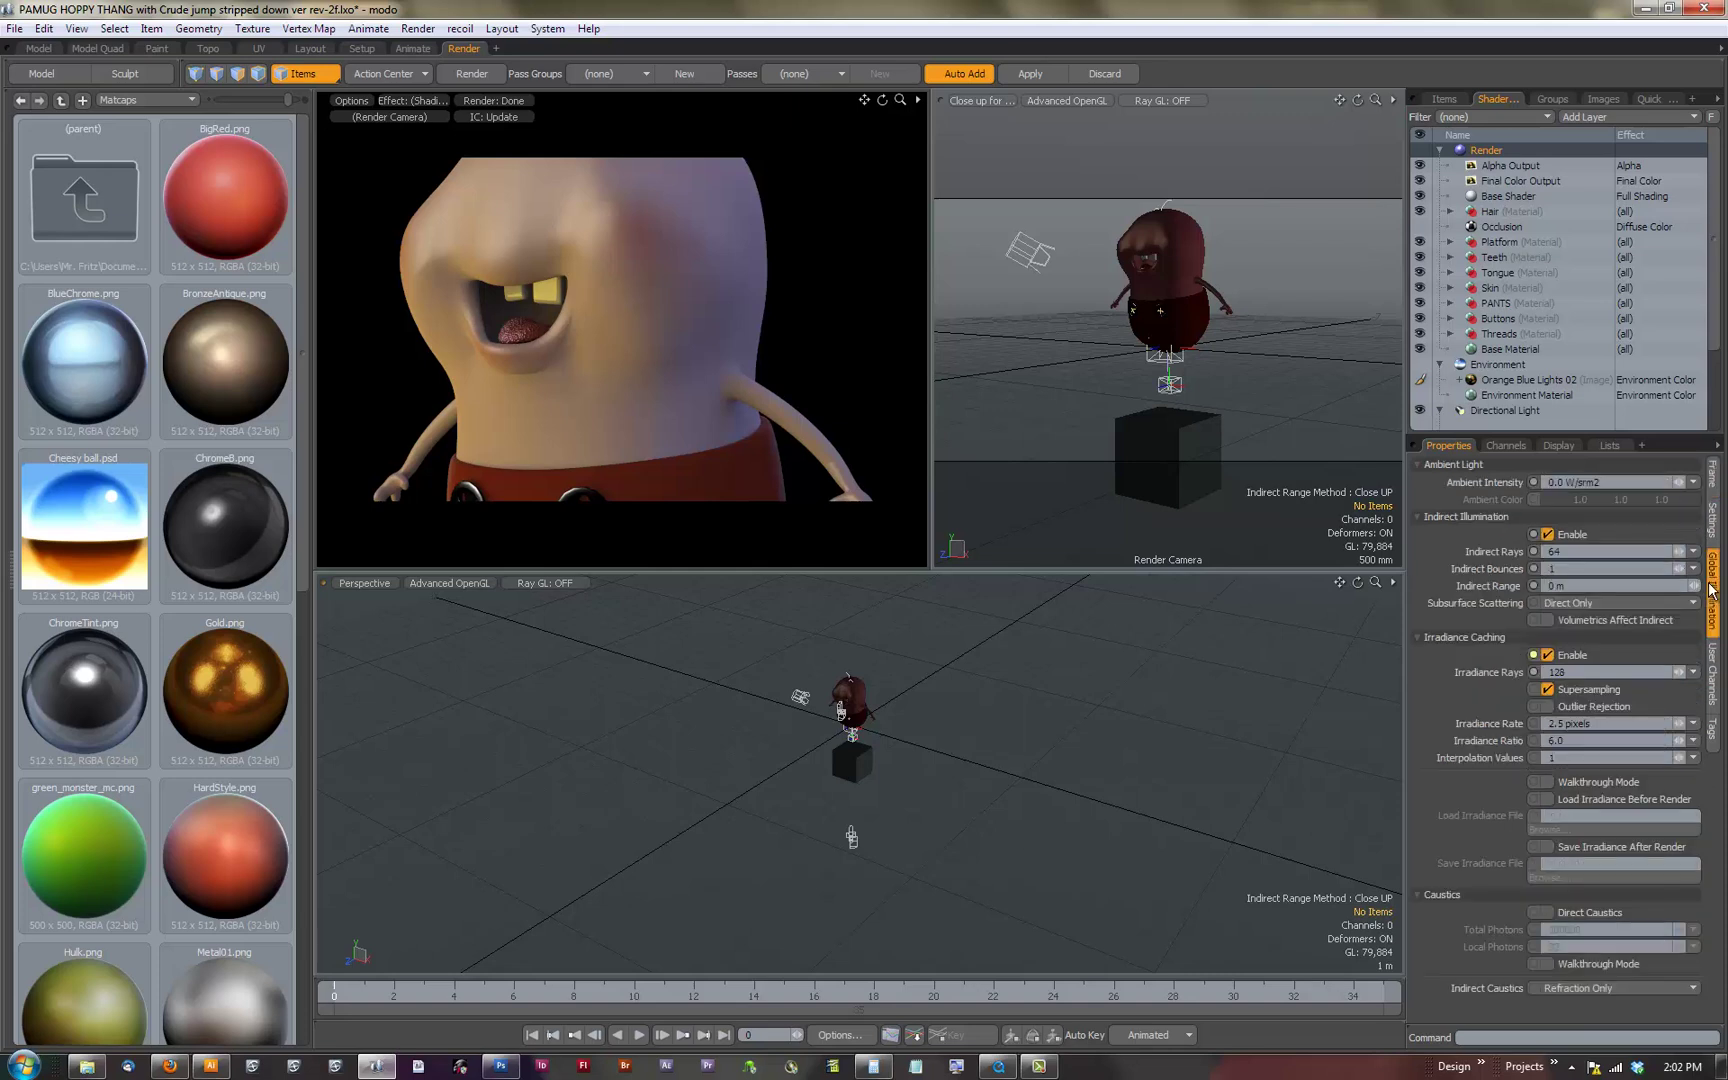
pyautogui.click(1567, 551)
pyautogui.write('1')
pyautogui.click(1575, 586)
pyautogui.click(1548, 656)
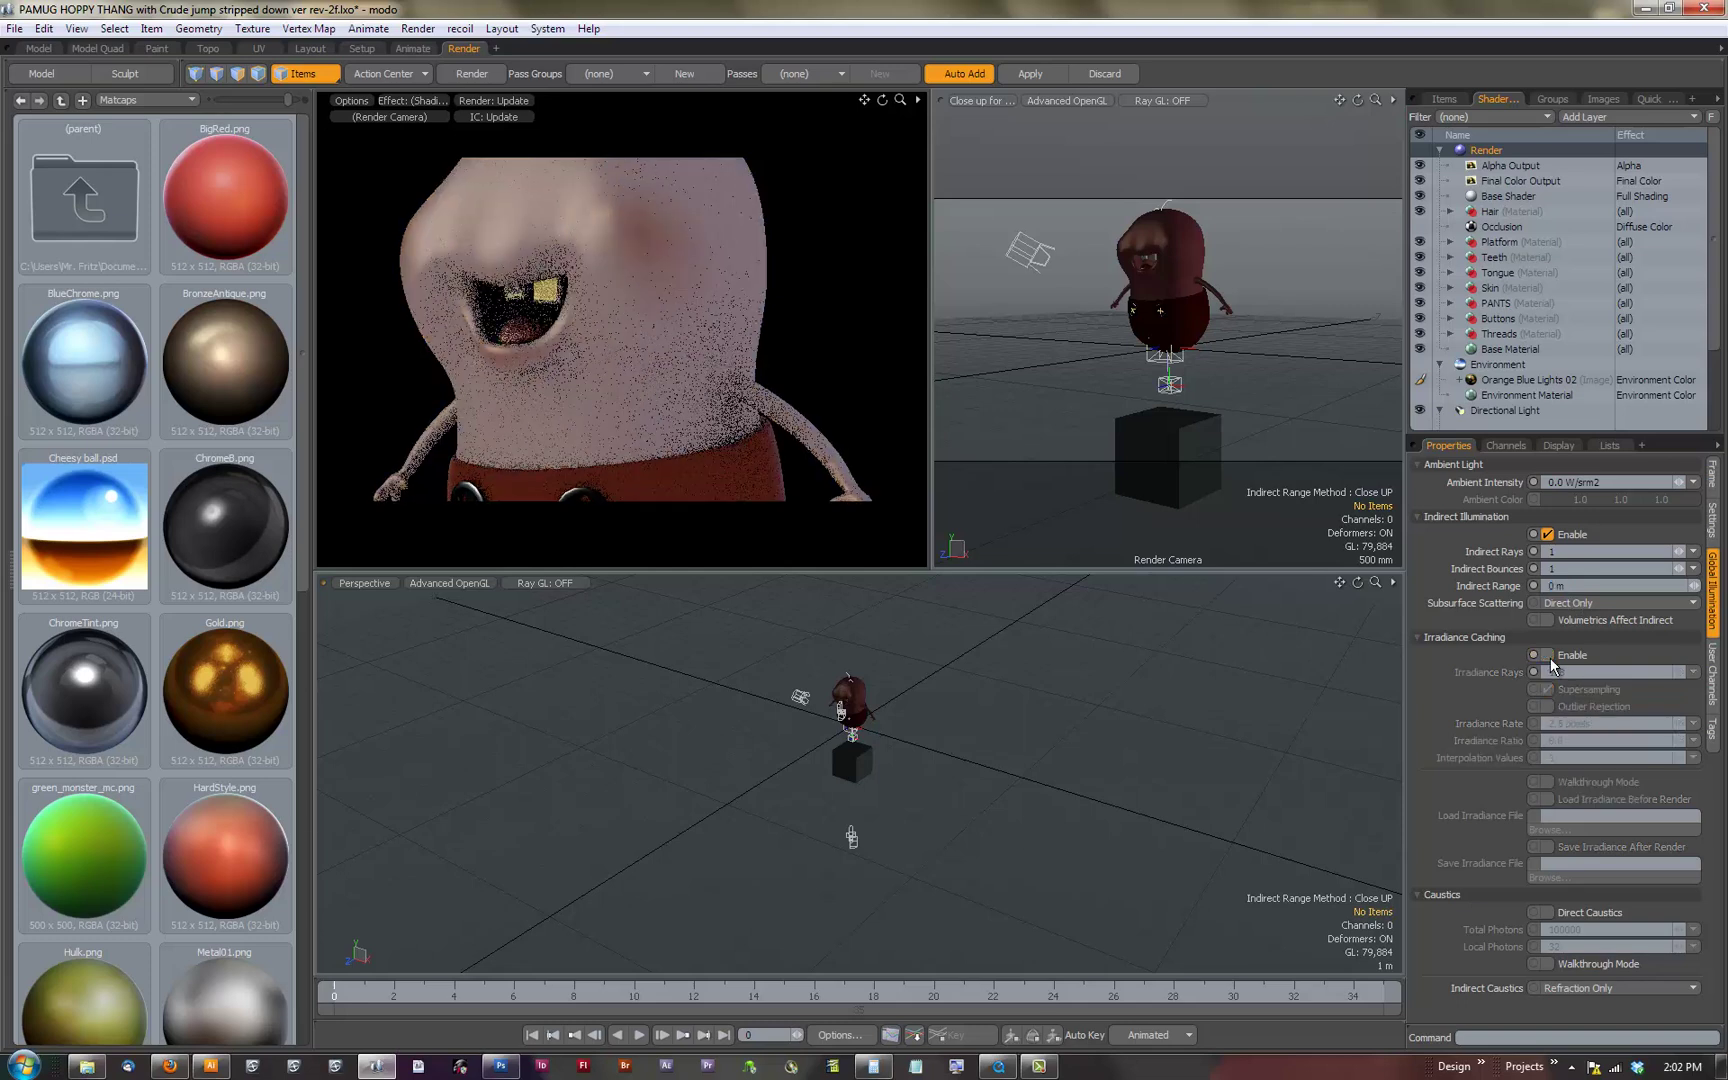
pyautogui.click(1548, 656)
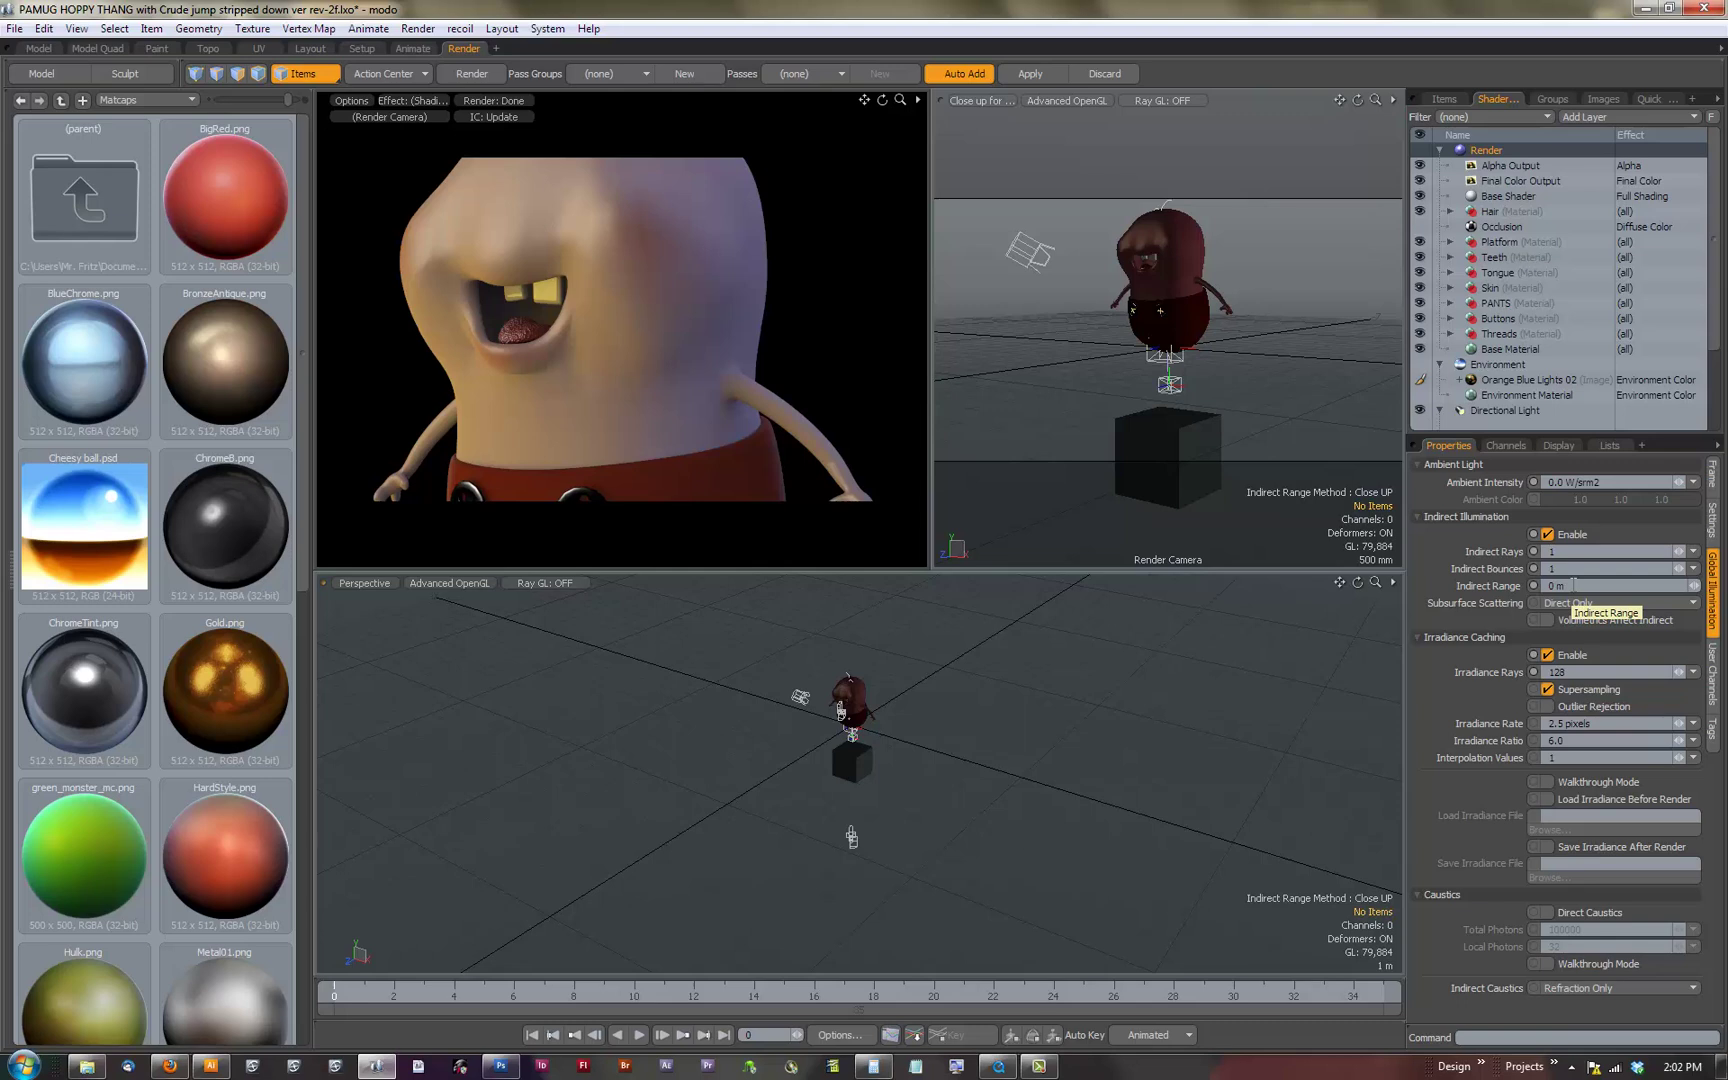
pyautogui.click(1574, 585)
# Step: Enter a tiny Indirect Range value until the field settles at 0.001 um
pyautogui.write('.000000000000000')
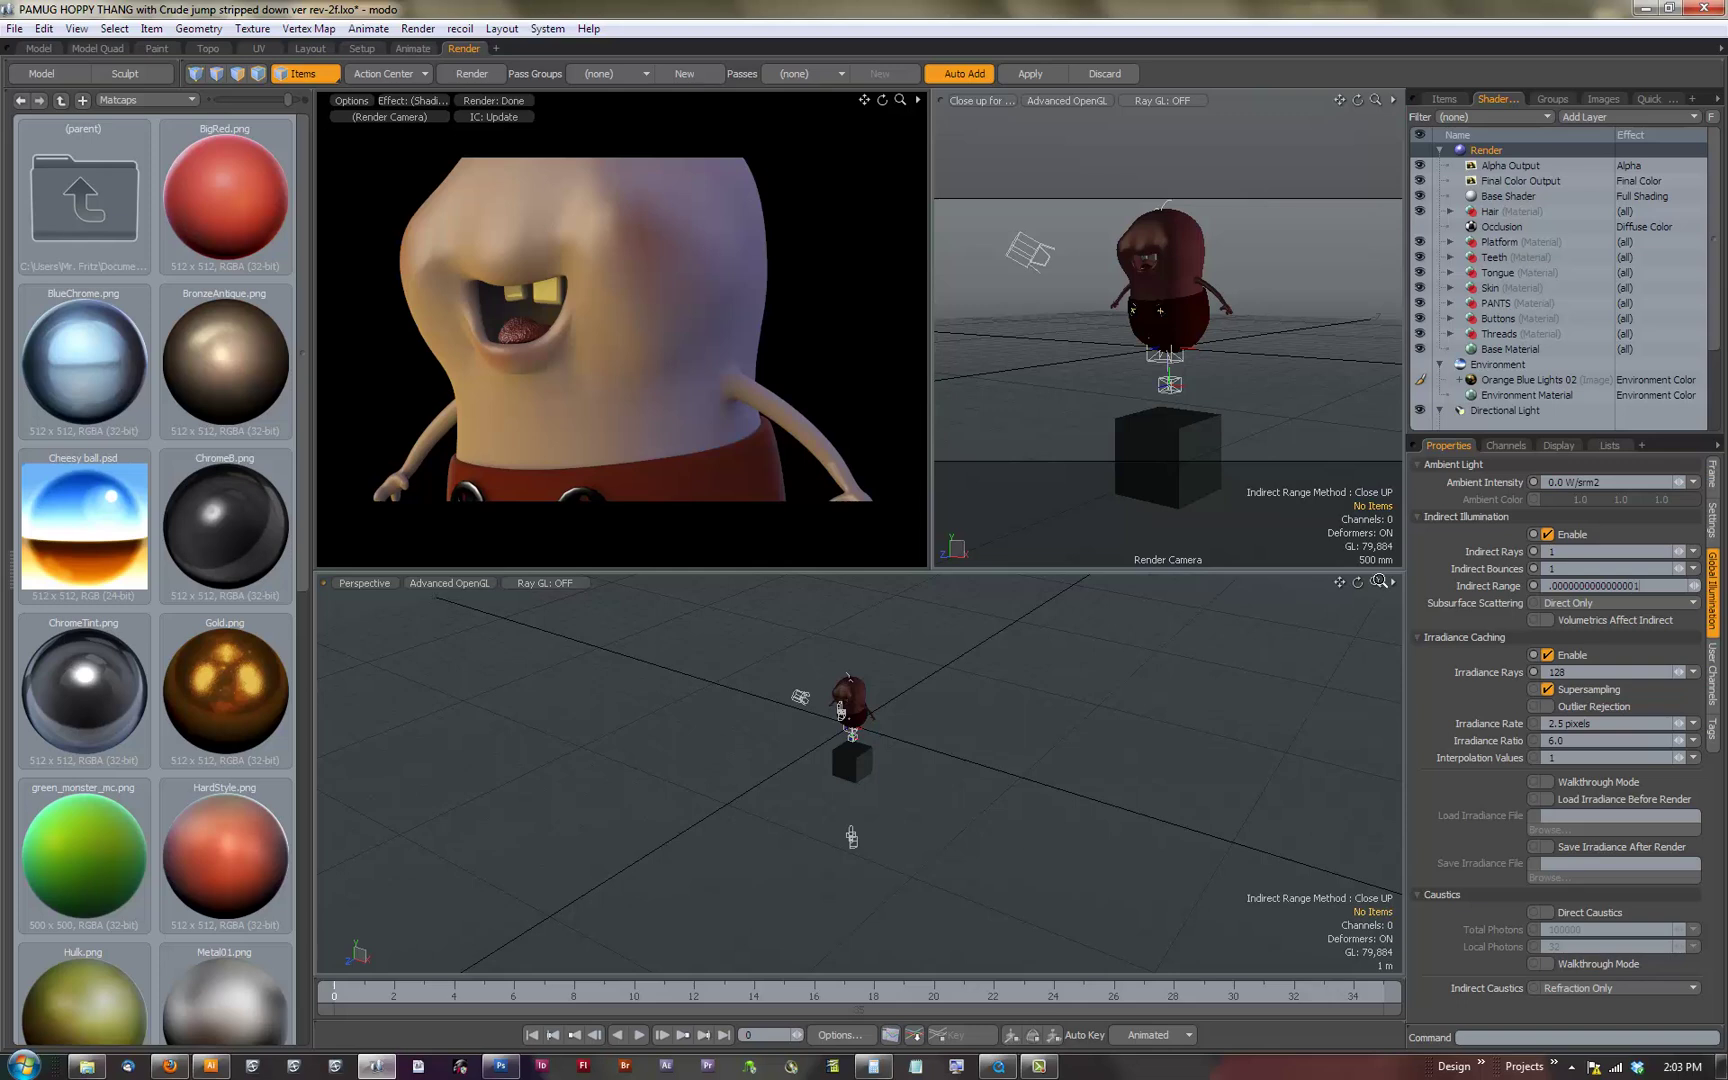
pyautogui.write('1')
pyautogui.press('Return')
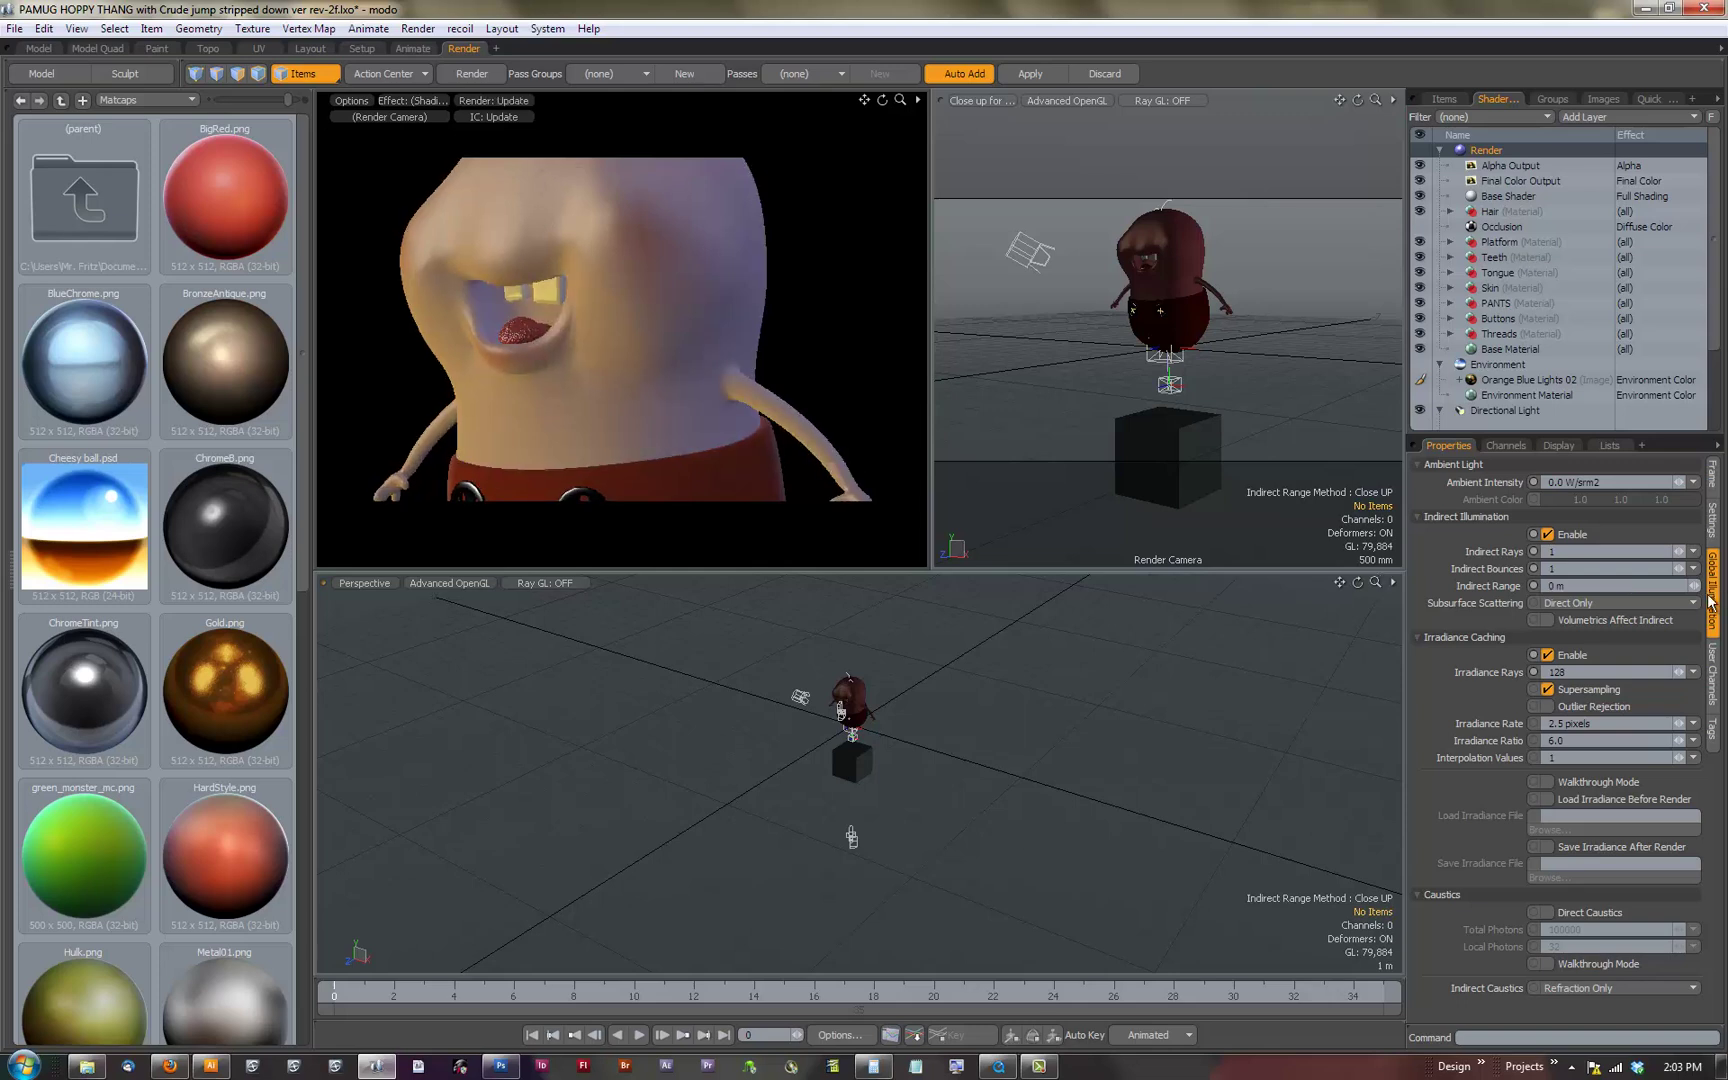
pyautogui.click(1560, 586)
pyautogui.write('.00000001')
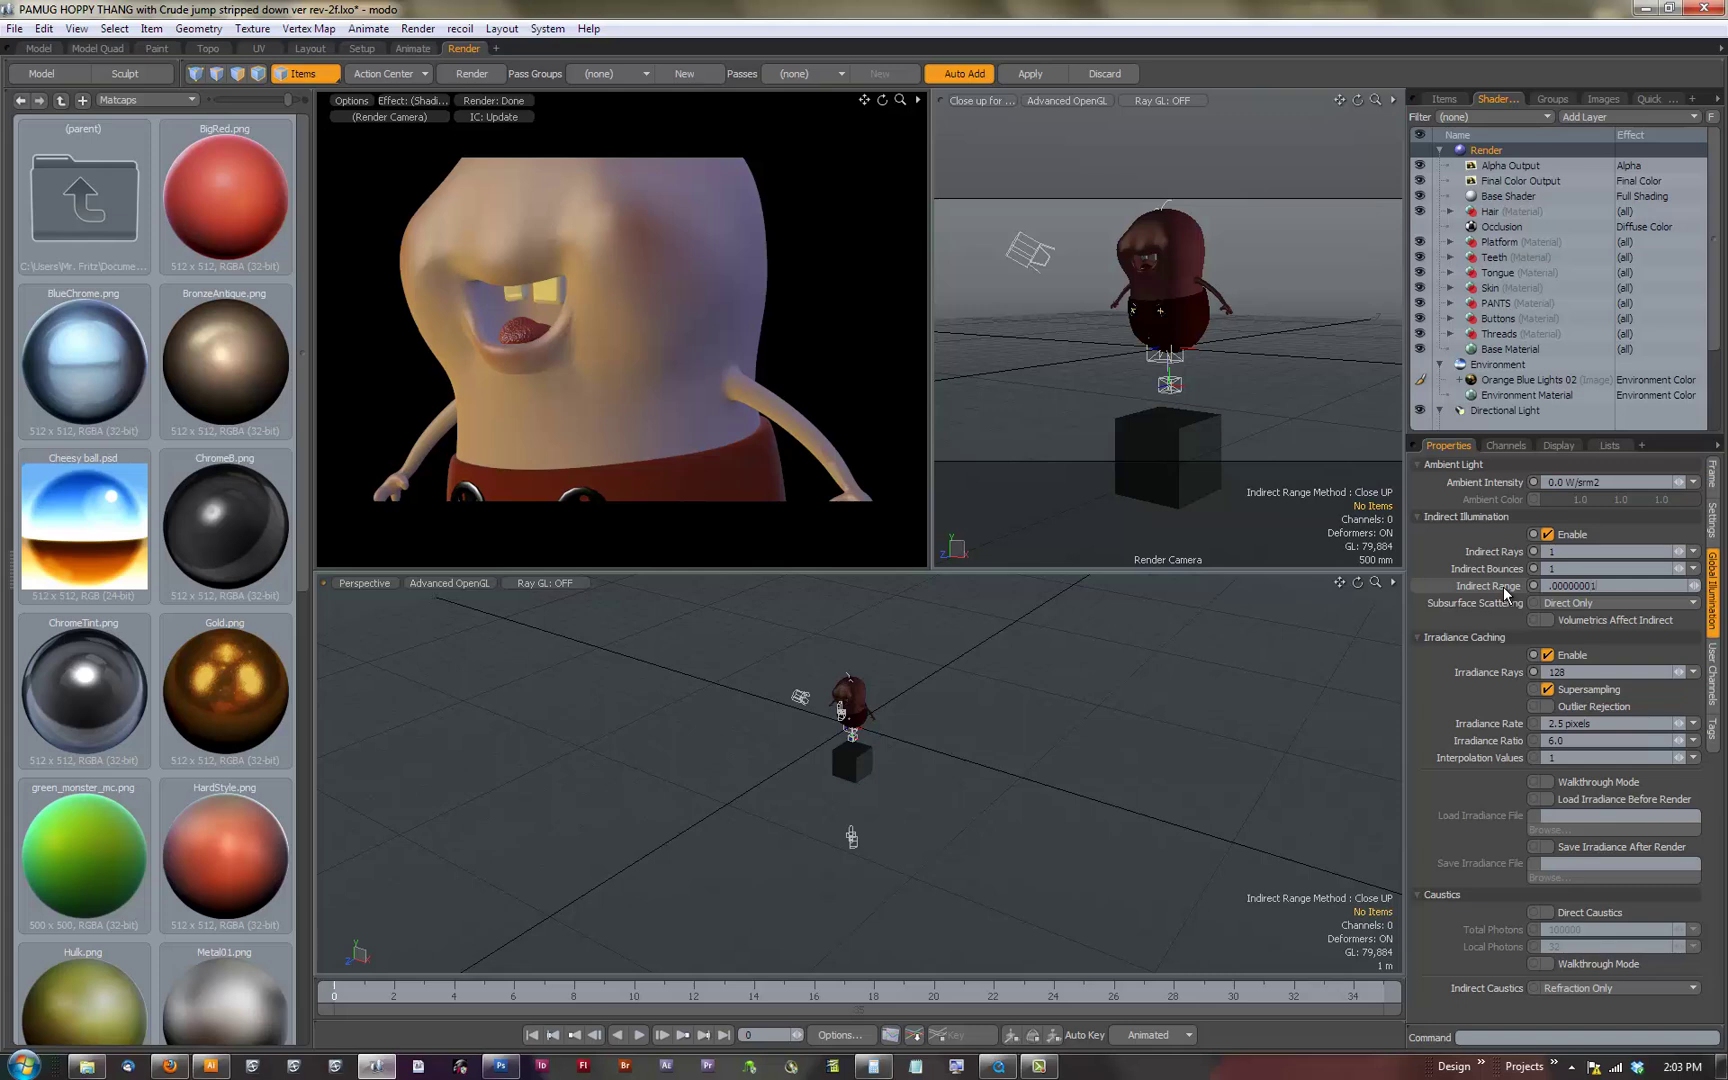
pyautogui.press('Return')
pyautogui.click(1566, 585)
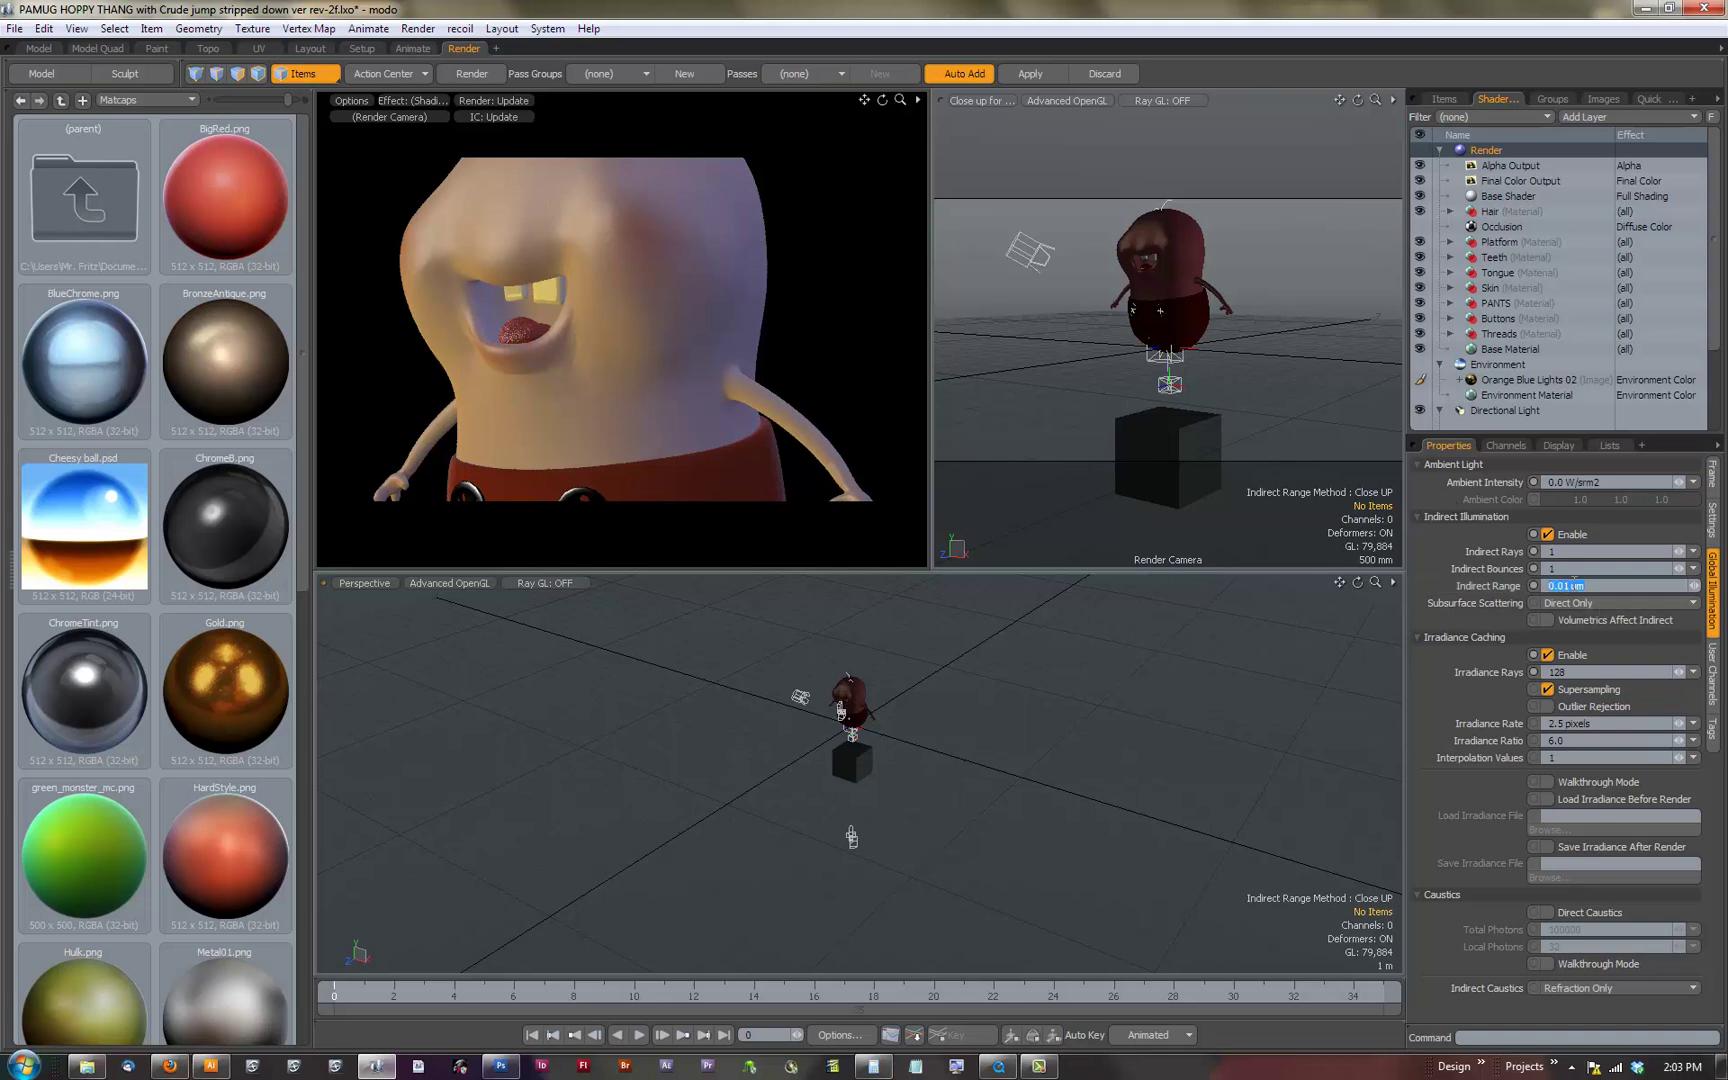
pyautogui.click(1566, 585)
pyautogui.click(1605, 588)
# Step: Set Irradiance Rays under Irradiance Caching to 256
pyautogui.click(1470, 676)
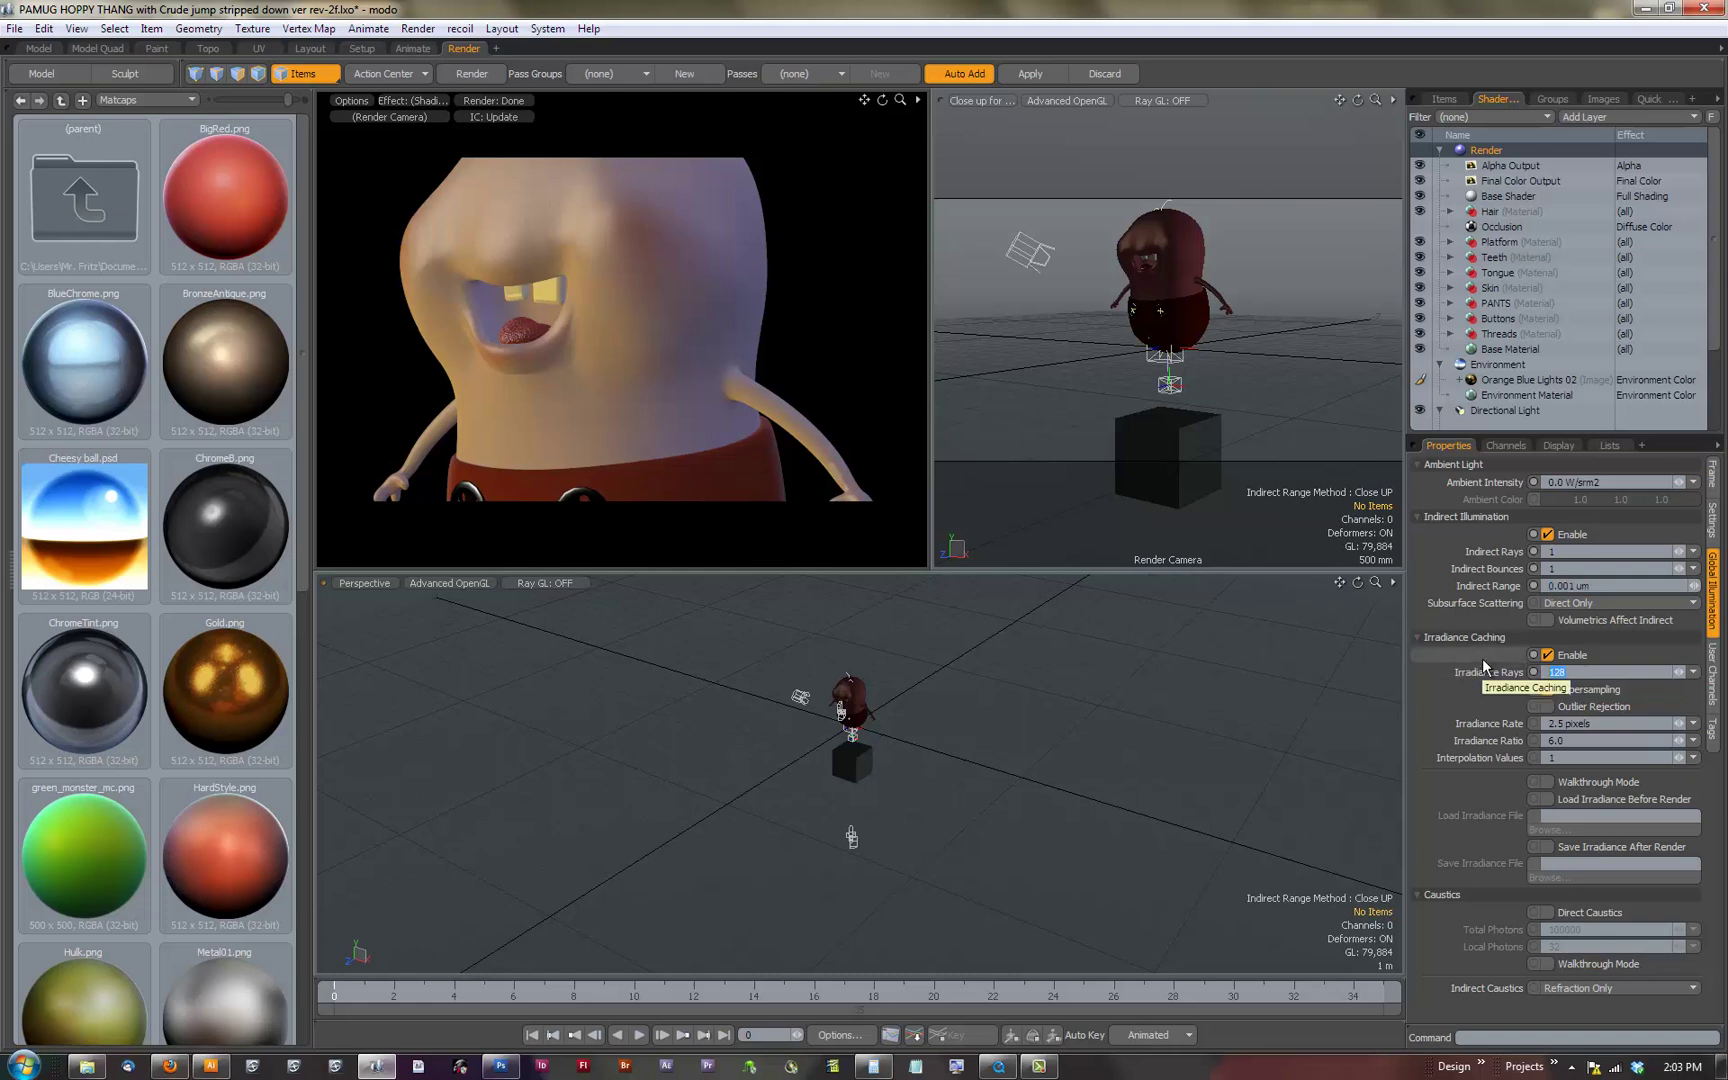
pyautogui.write('256')
# Step: Expand Skin and toggle visibility of its Mouth Dark Constant and Weight Map Texture layers
pyautogui.click(1451, 289)
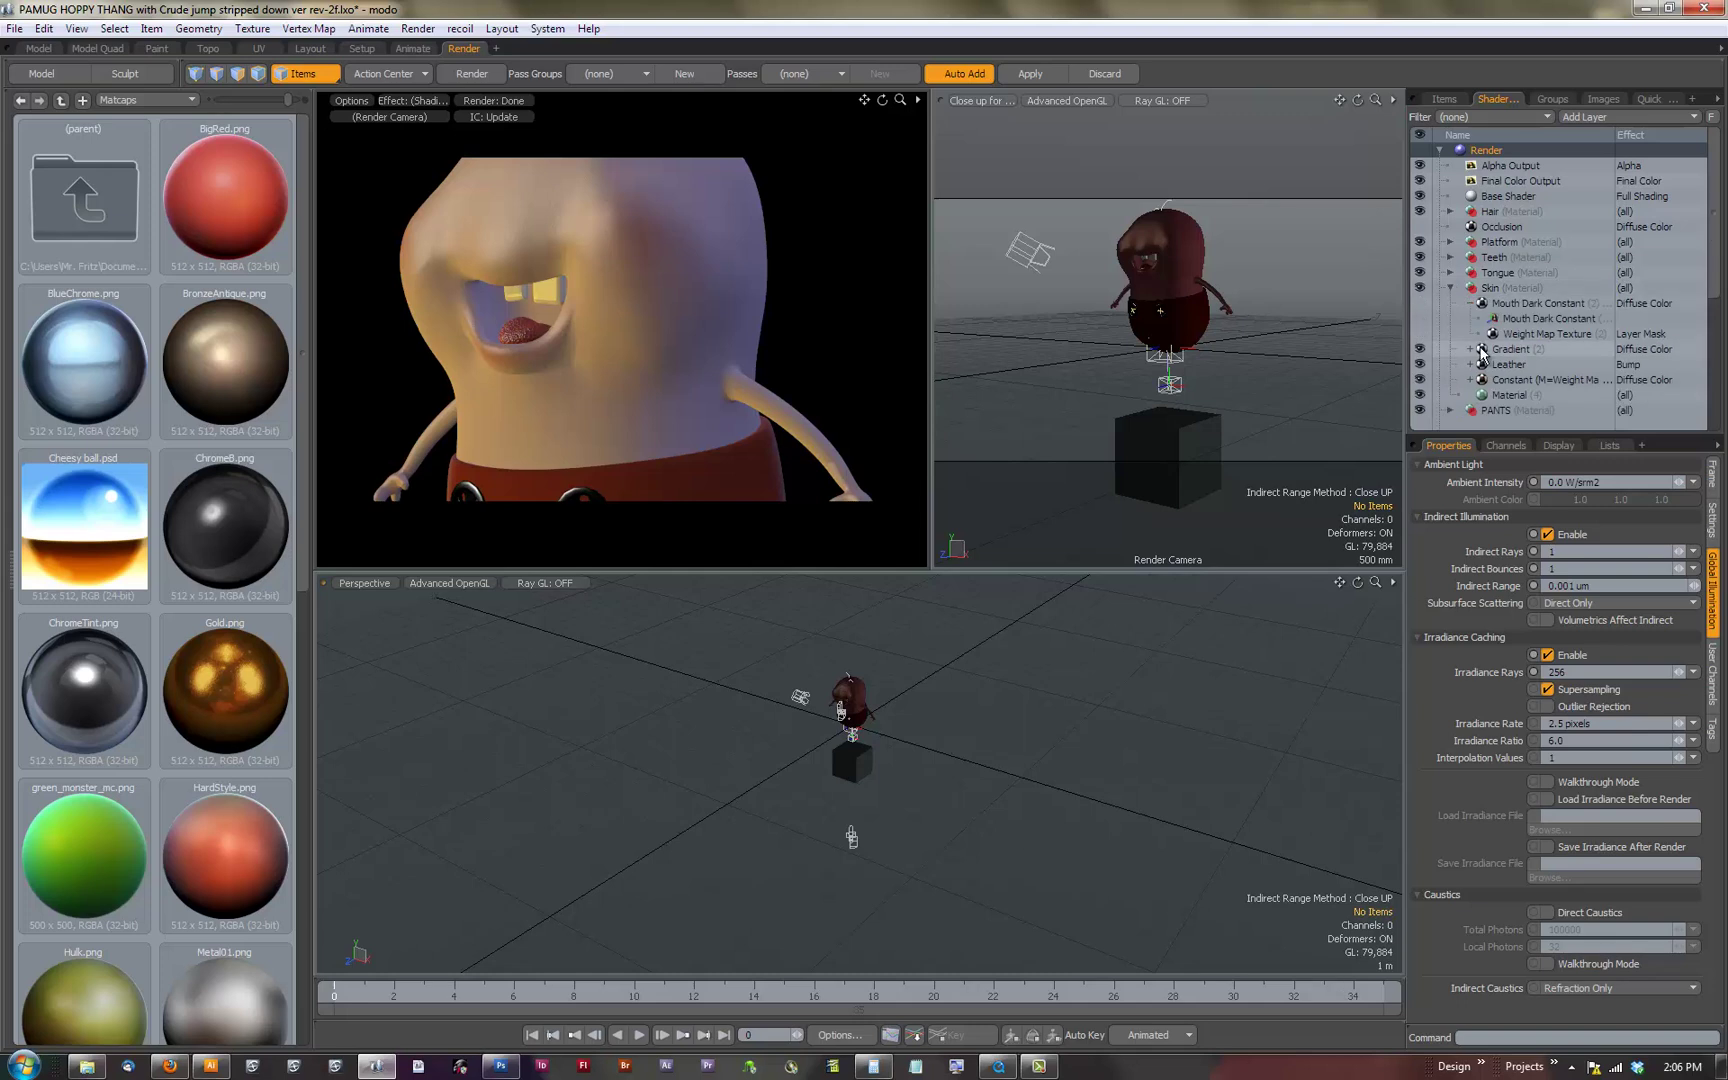
pyautogui.click(1420, 303)
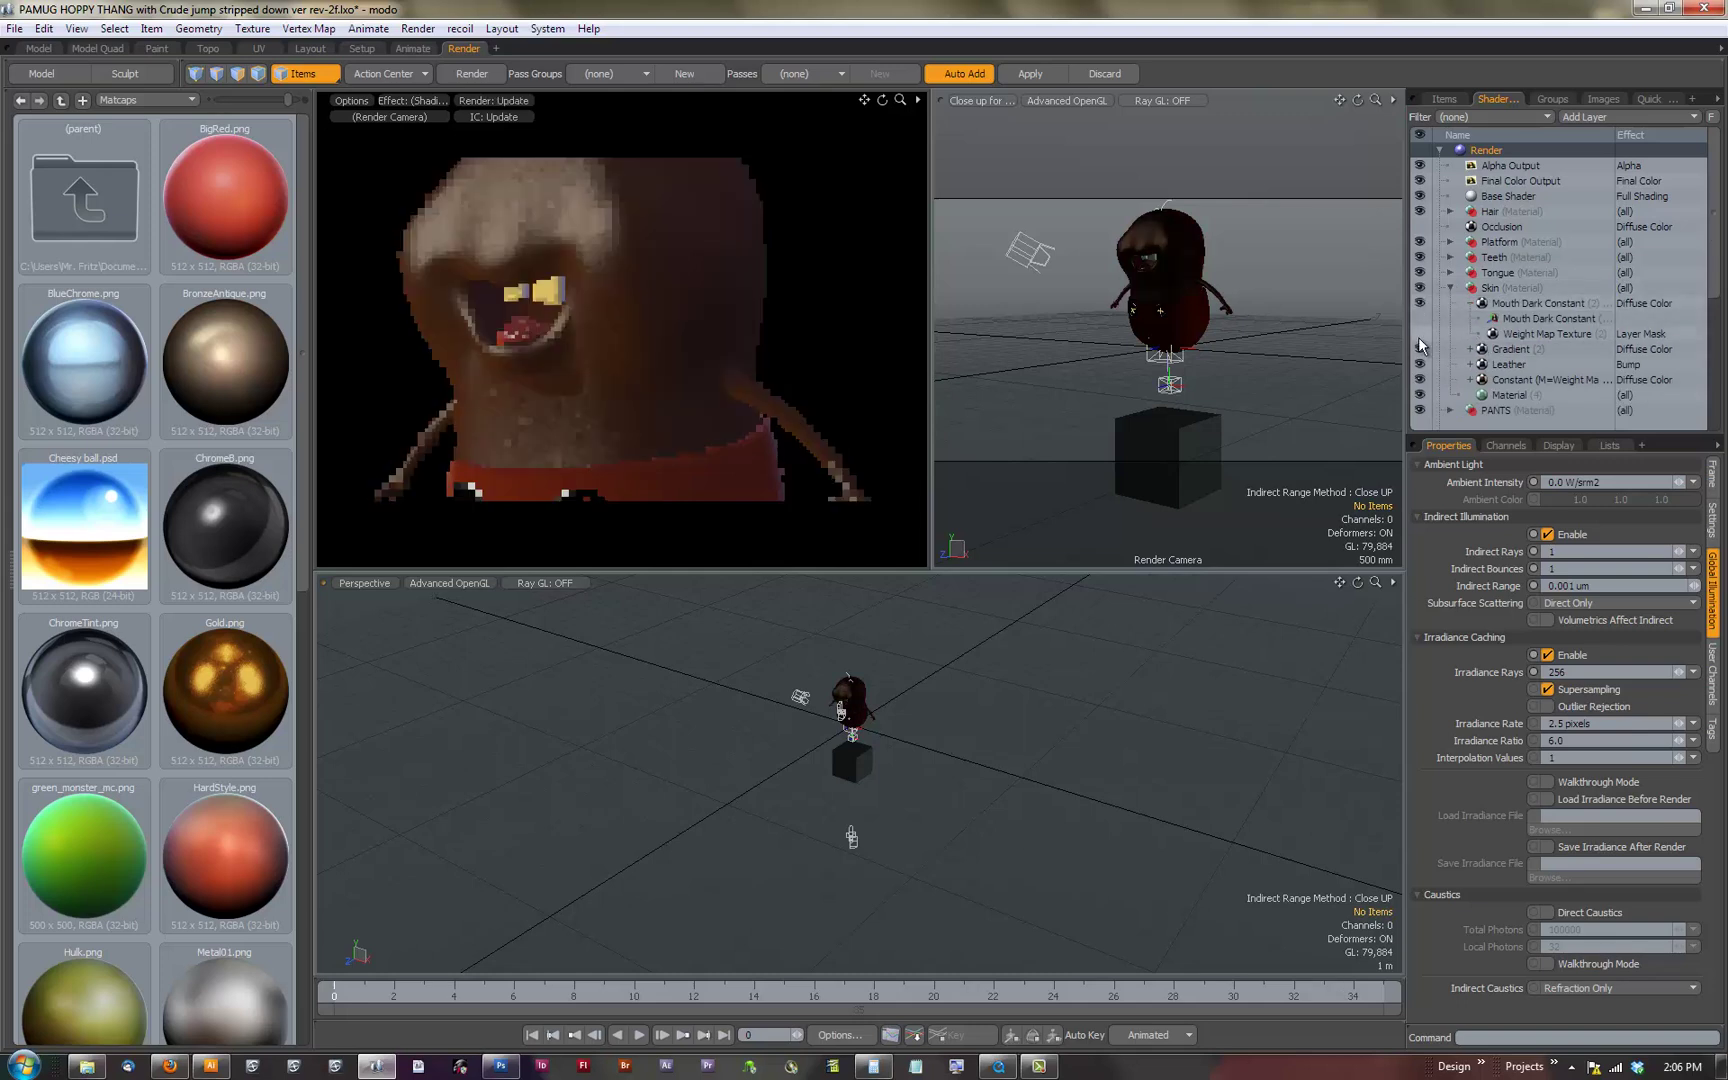
pyautogui.click(1420, 334)
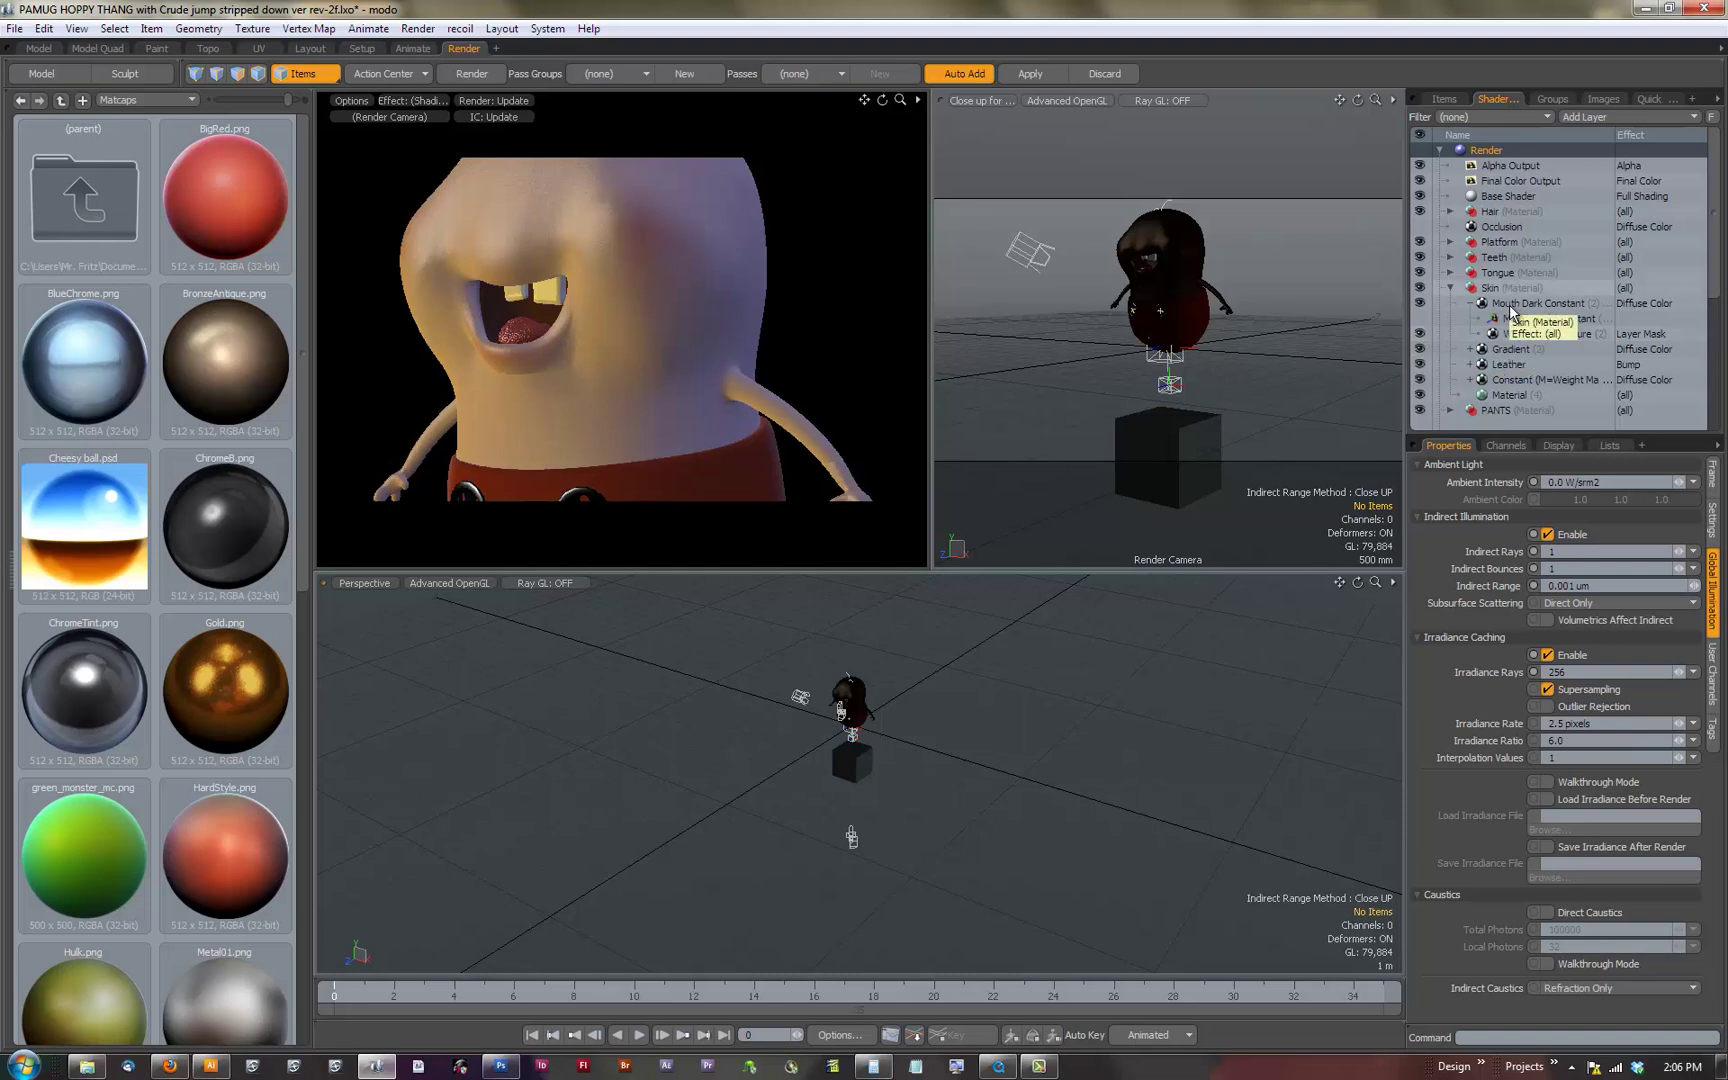
pyautogui.click(1420, 334)
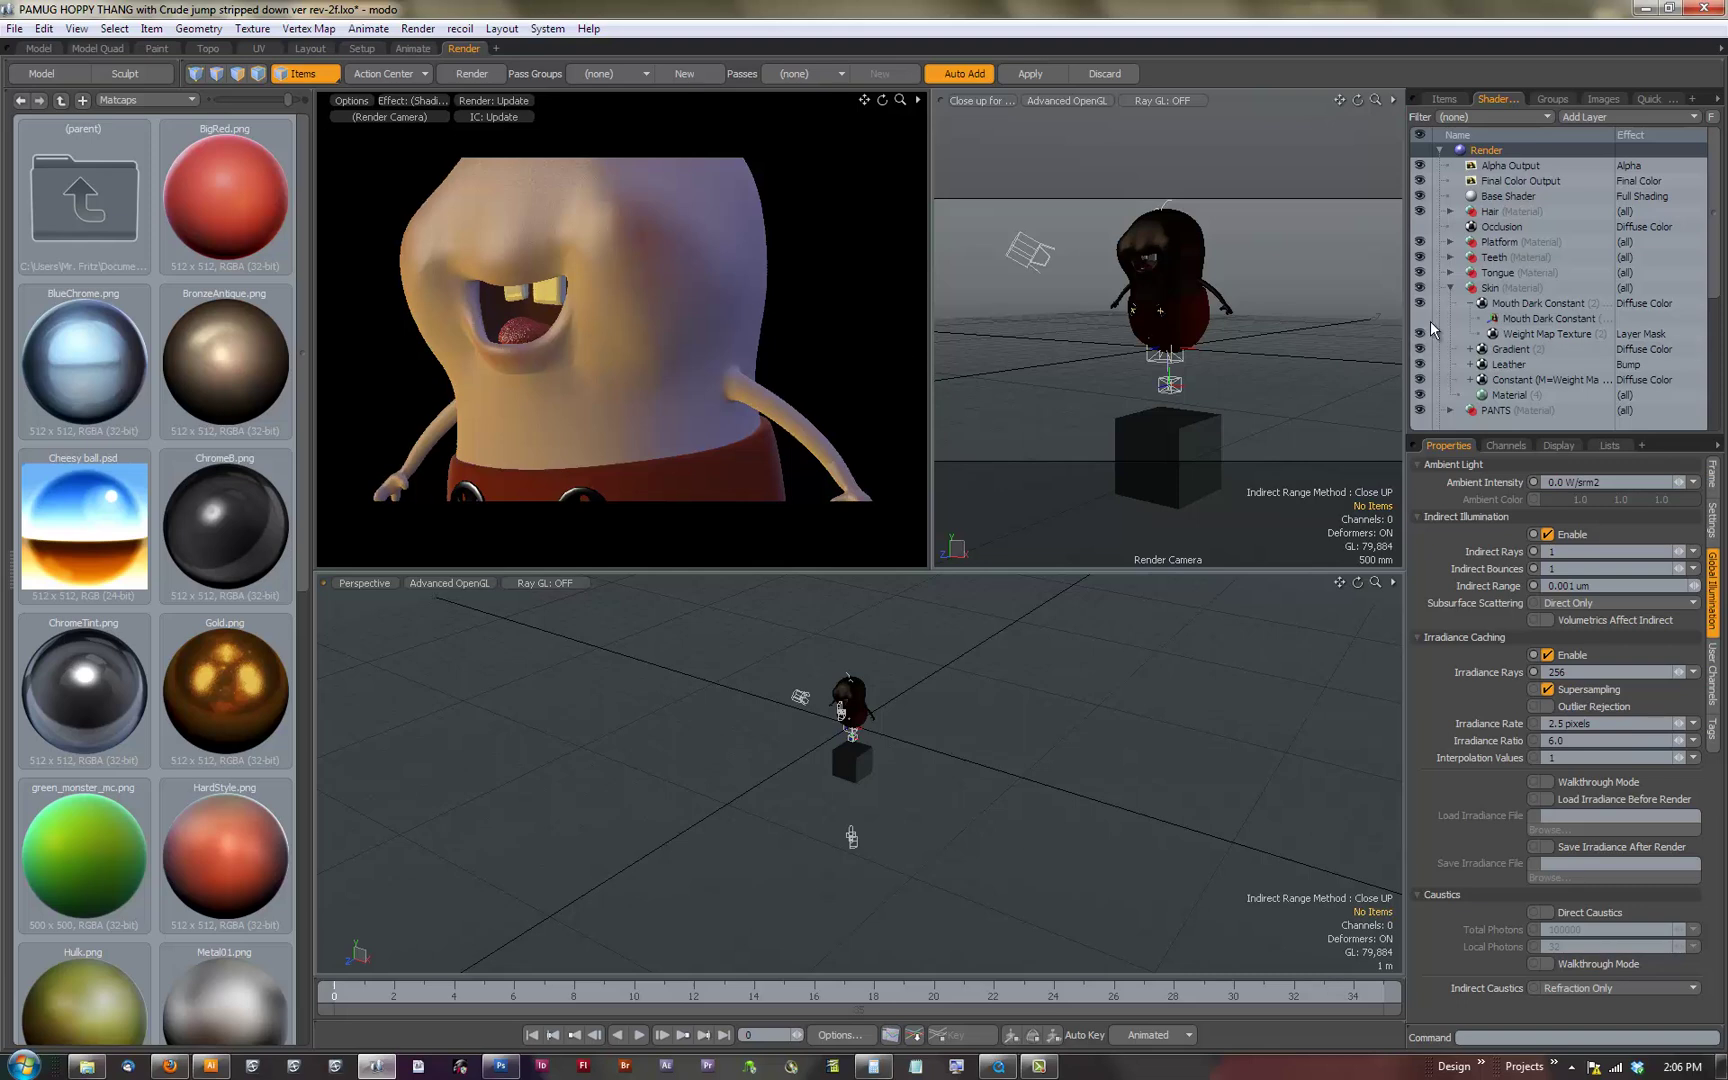
# Step: Change the Mouth Dark Constant colour to a very dark red, Value about 0.18
pyautogui.click(1510, 303)
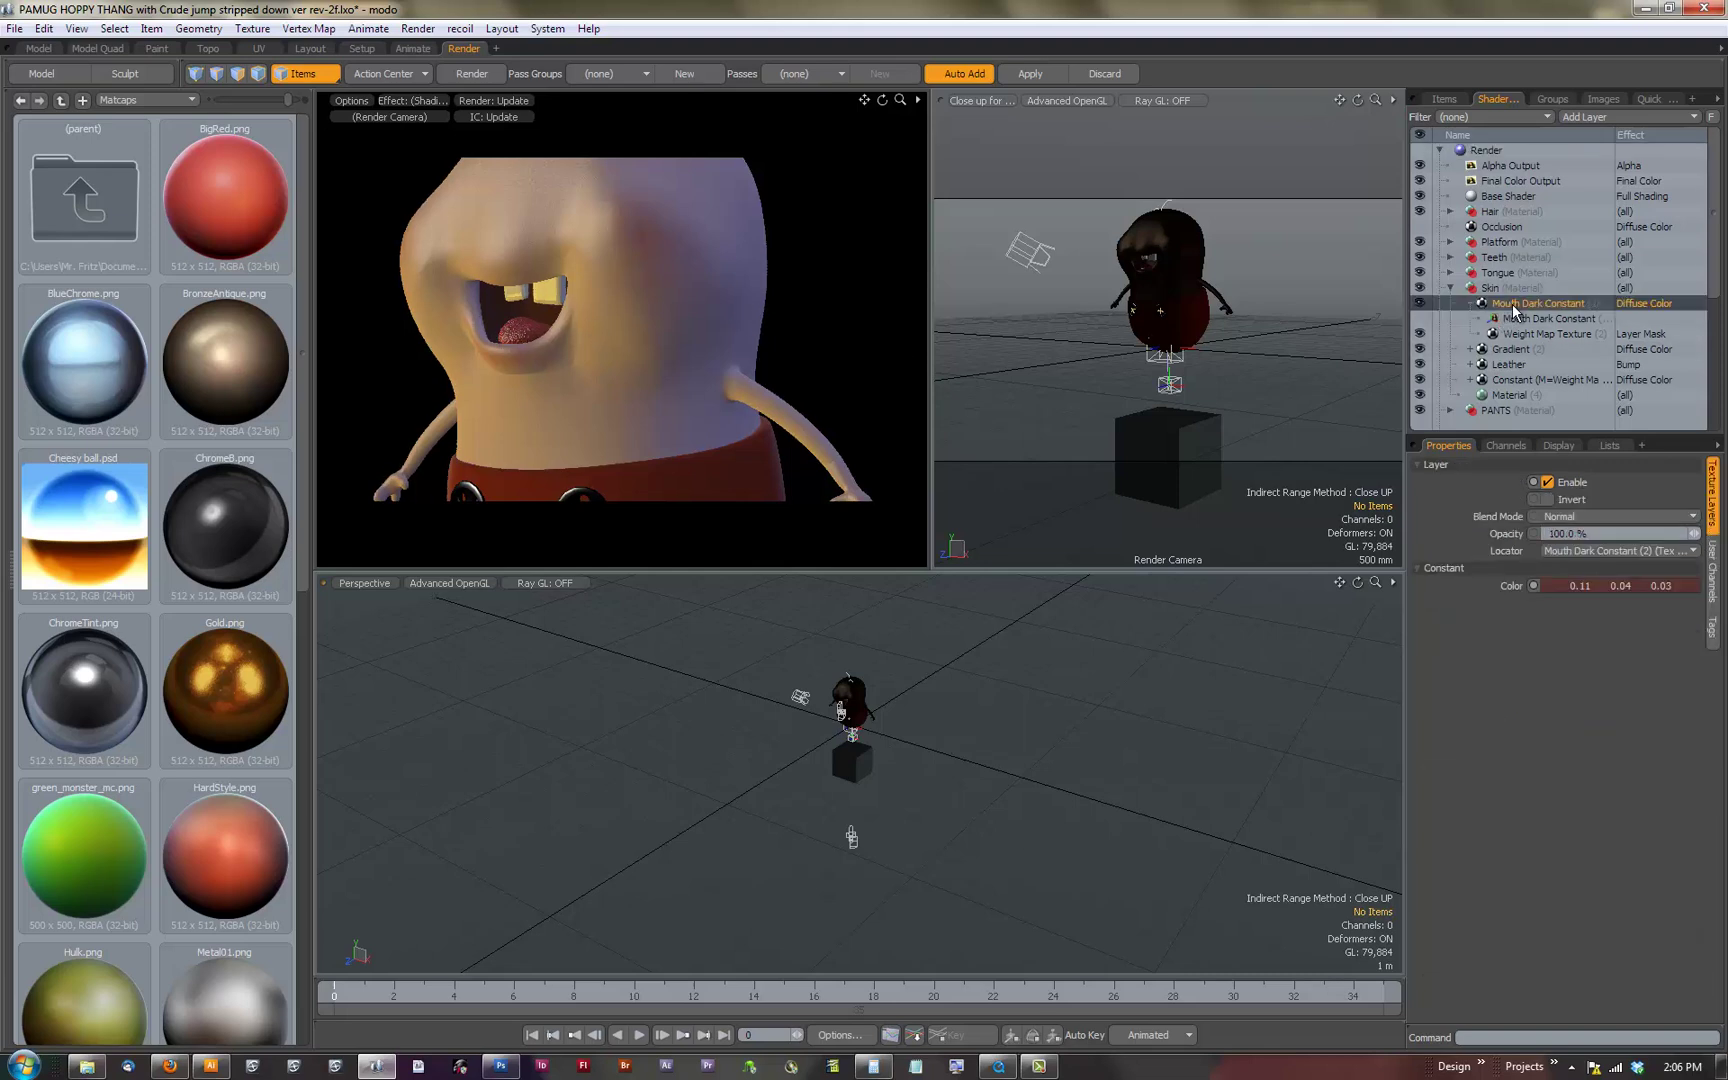
pyautogui.click(1597, 583)
pyautogui.moveTo(1405, 478)
pyautogui.mouseDown()
pyautogui.moveTo(1358, 376)
pyautogui.moveTo(1342, 378)
pyautogui.mouseUp()
pyautogui.moveTo(1324, 620); pyautogui.dragTo(1440, 620)
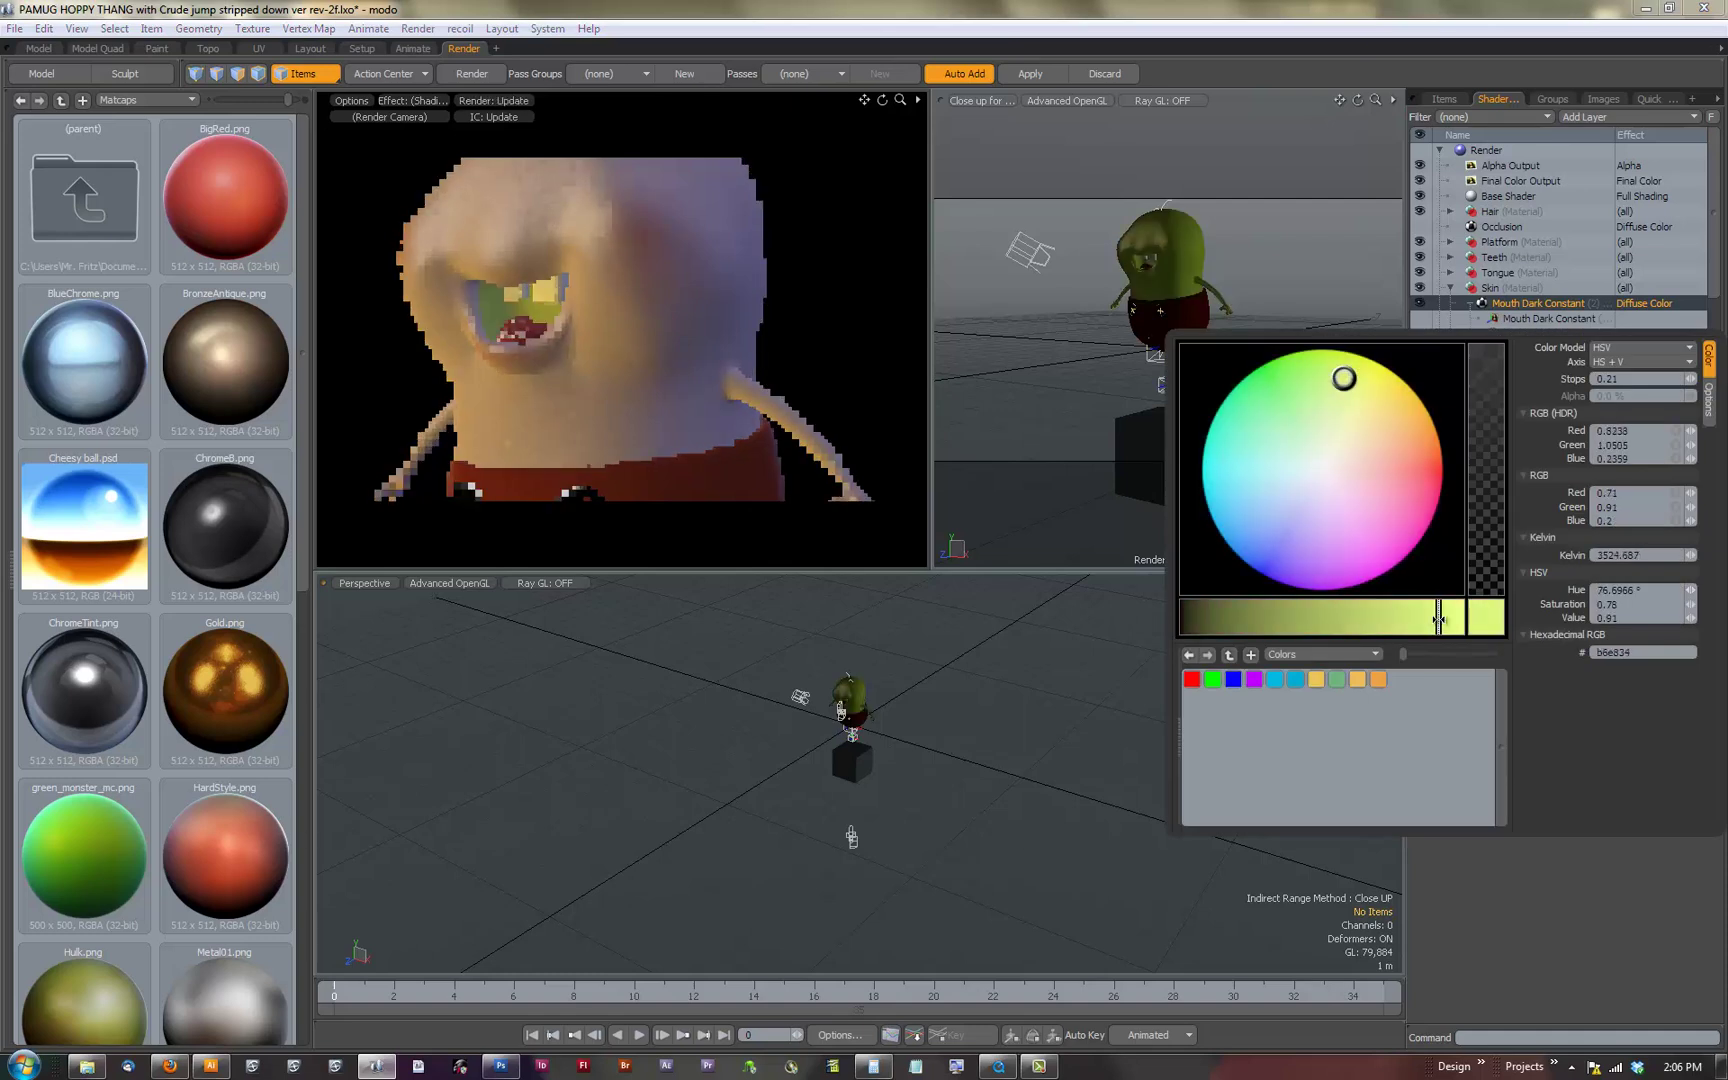
pyautogui.moveTo(1343, 378)
pyautogui.mouseDown()
pyautogui.moveTo(1346, 393)
pyautogui.moveTo(1245, 398)
pyautogui.moveTo(1415, 482)
pyautogui.mouseUp()
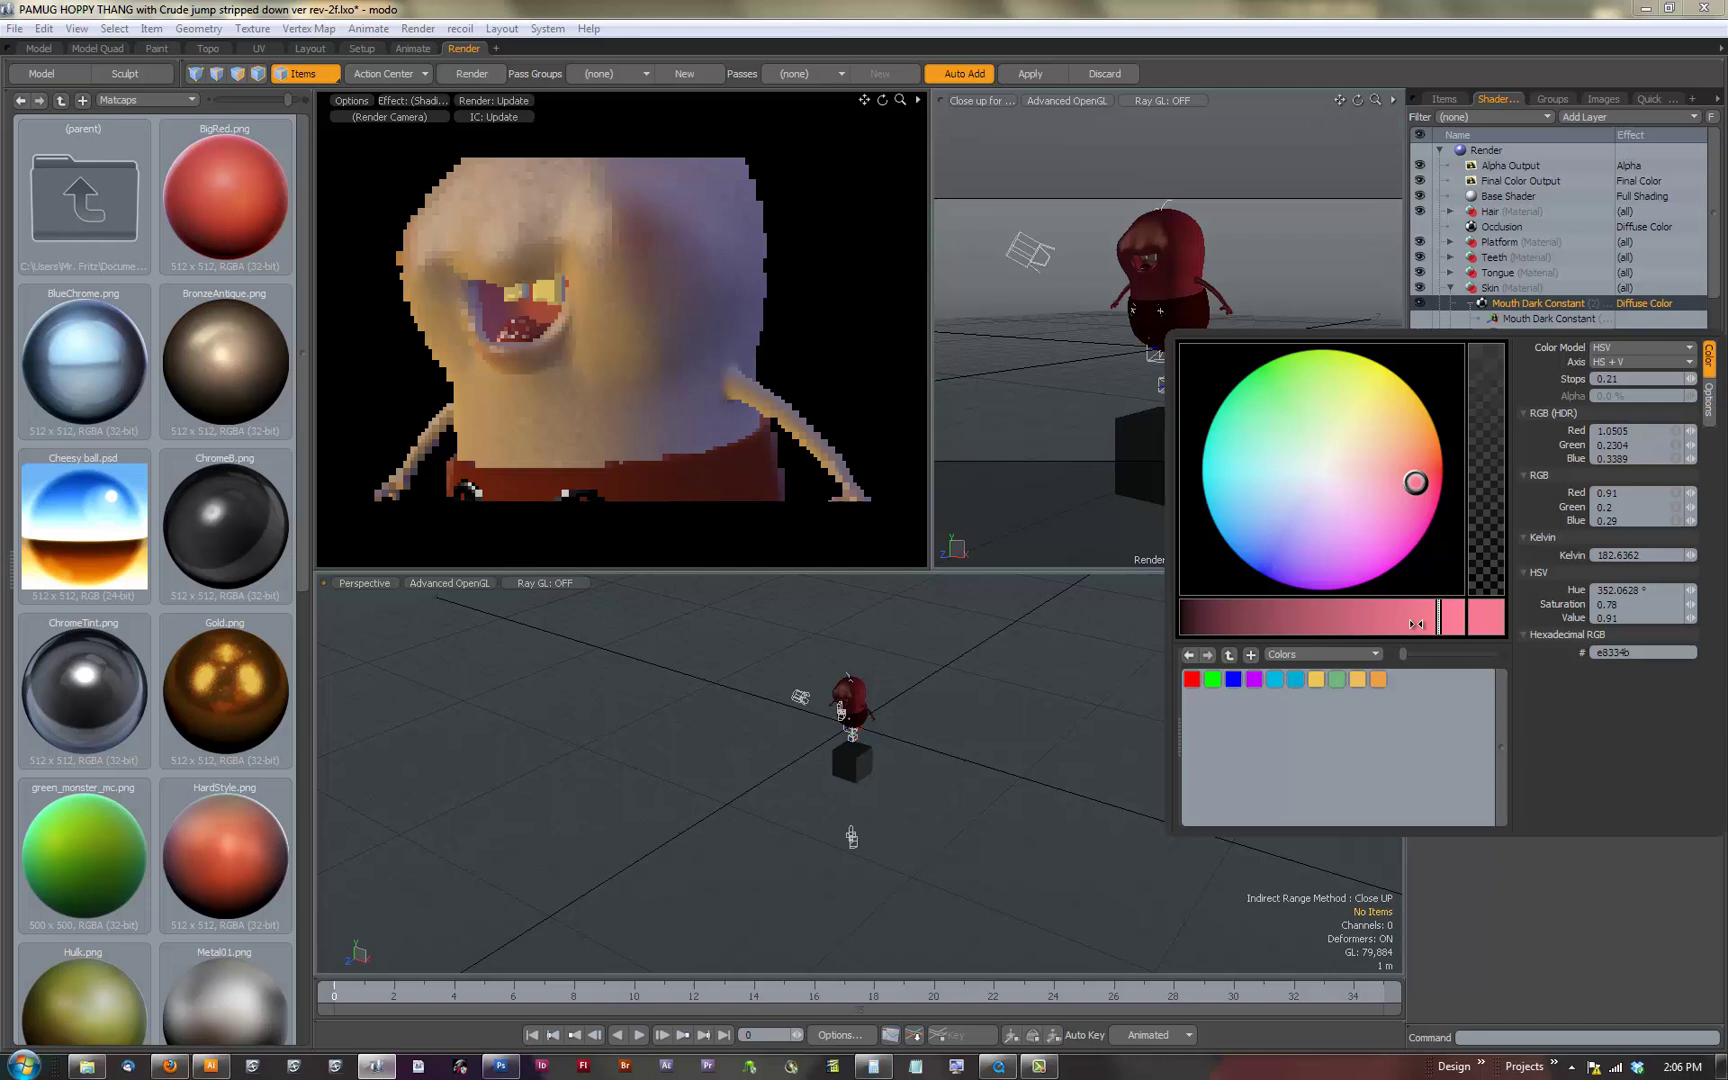
pyautogui.moveTo(1420, 622); pyautogui.dragTo(1203, 627)
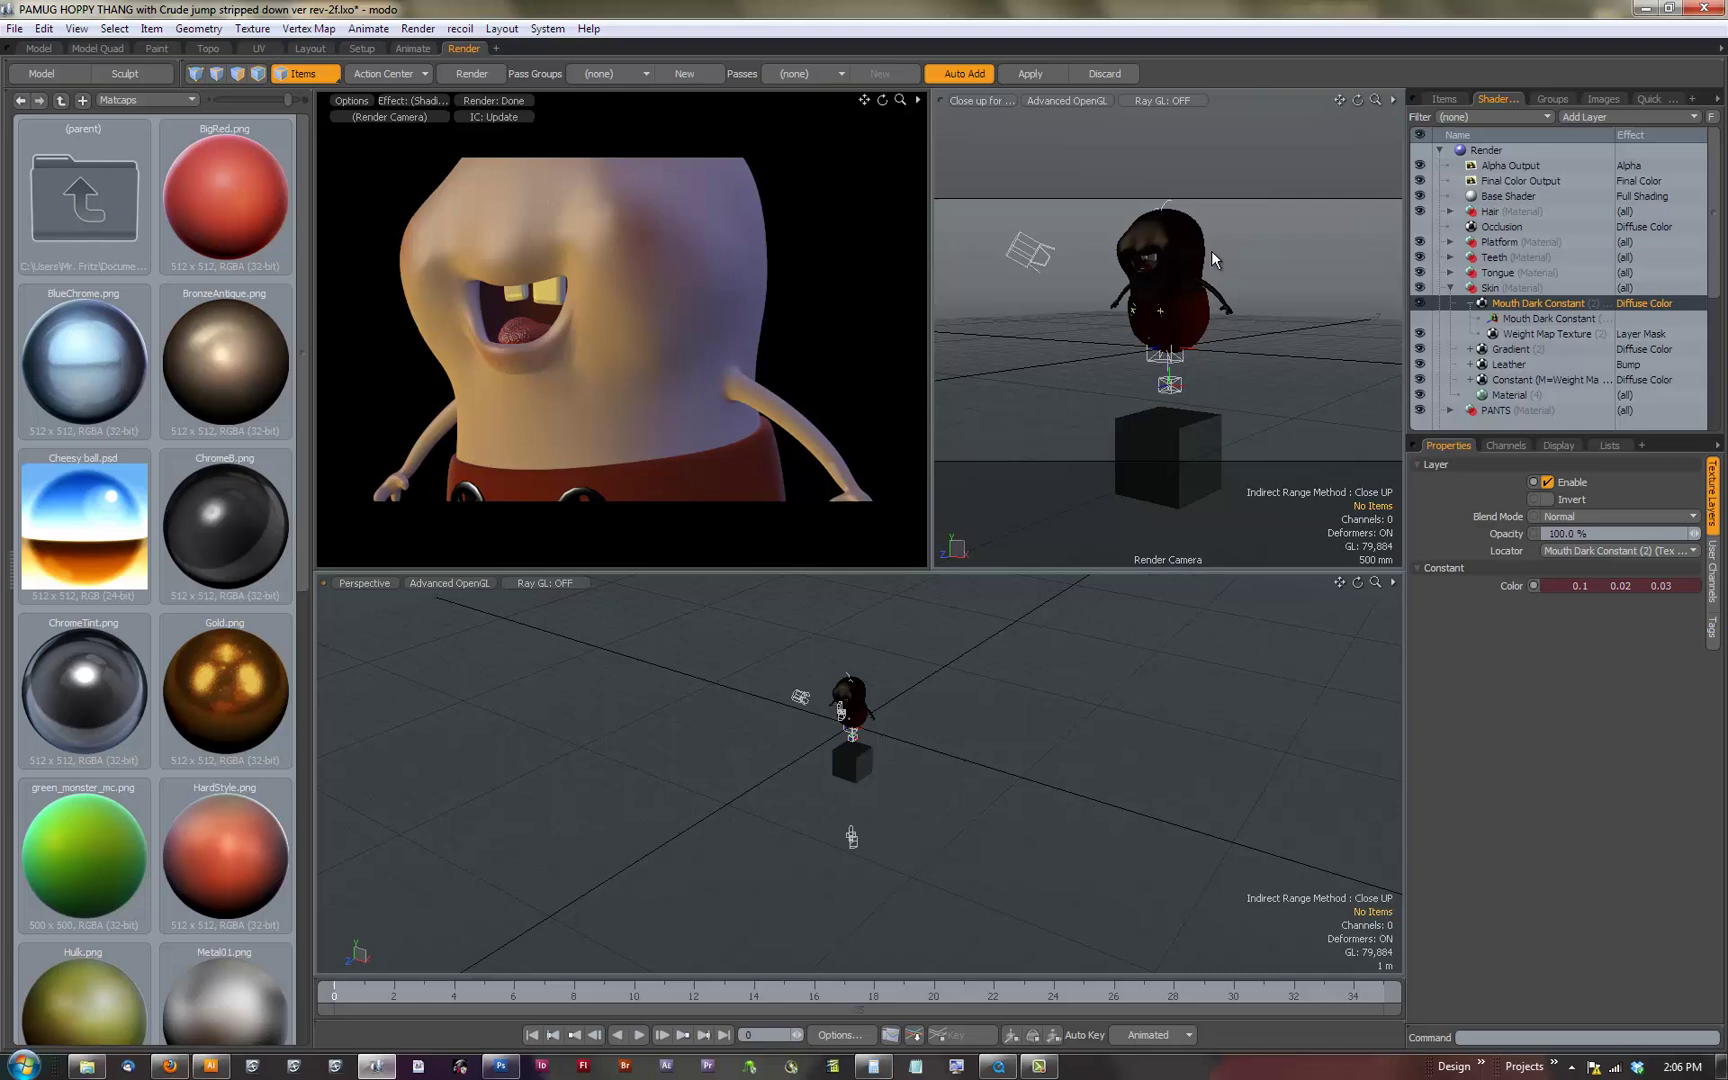
# Step: Collapse Skin and turn on the Tongue material's Occlusion layer
pyautogui.click(1452, 288)
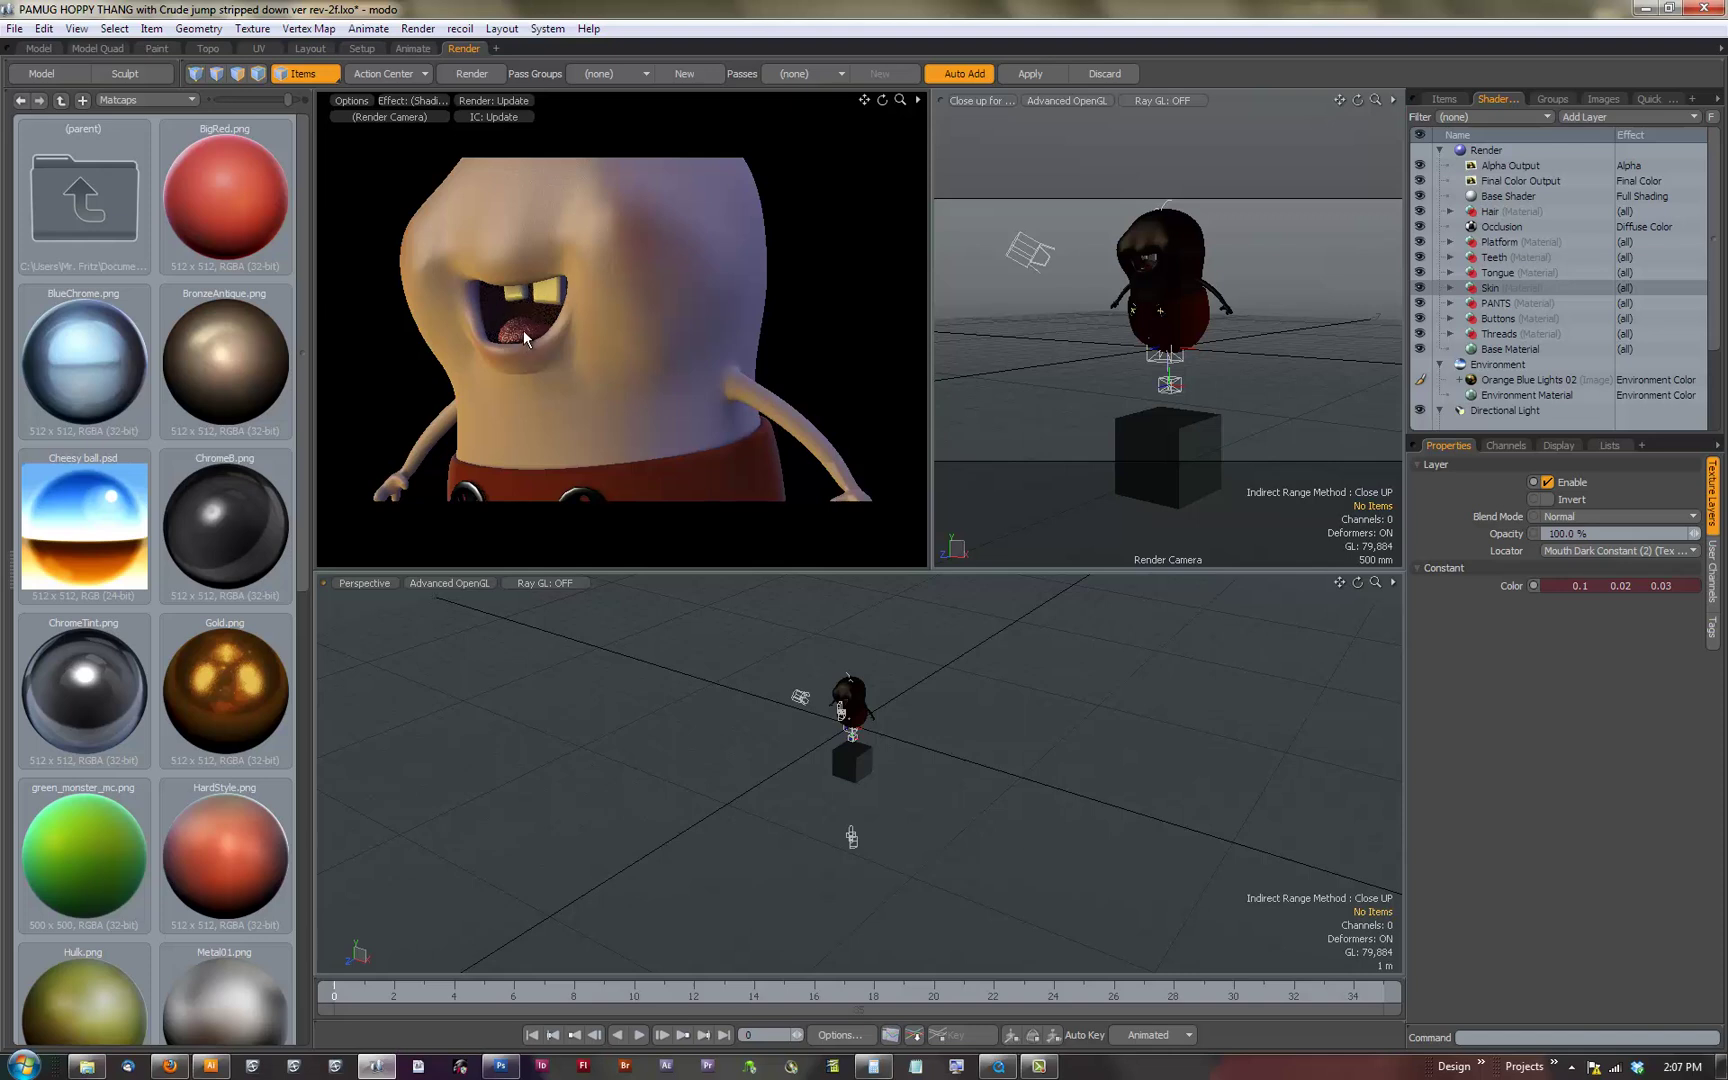
pyautogui.click(1450, 272)
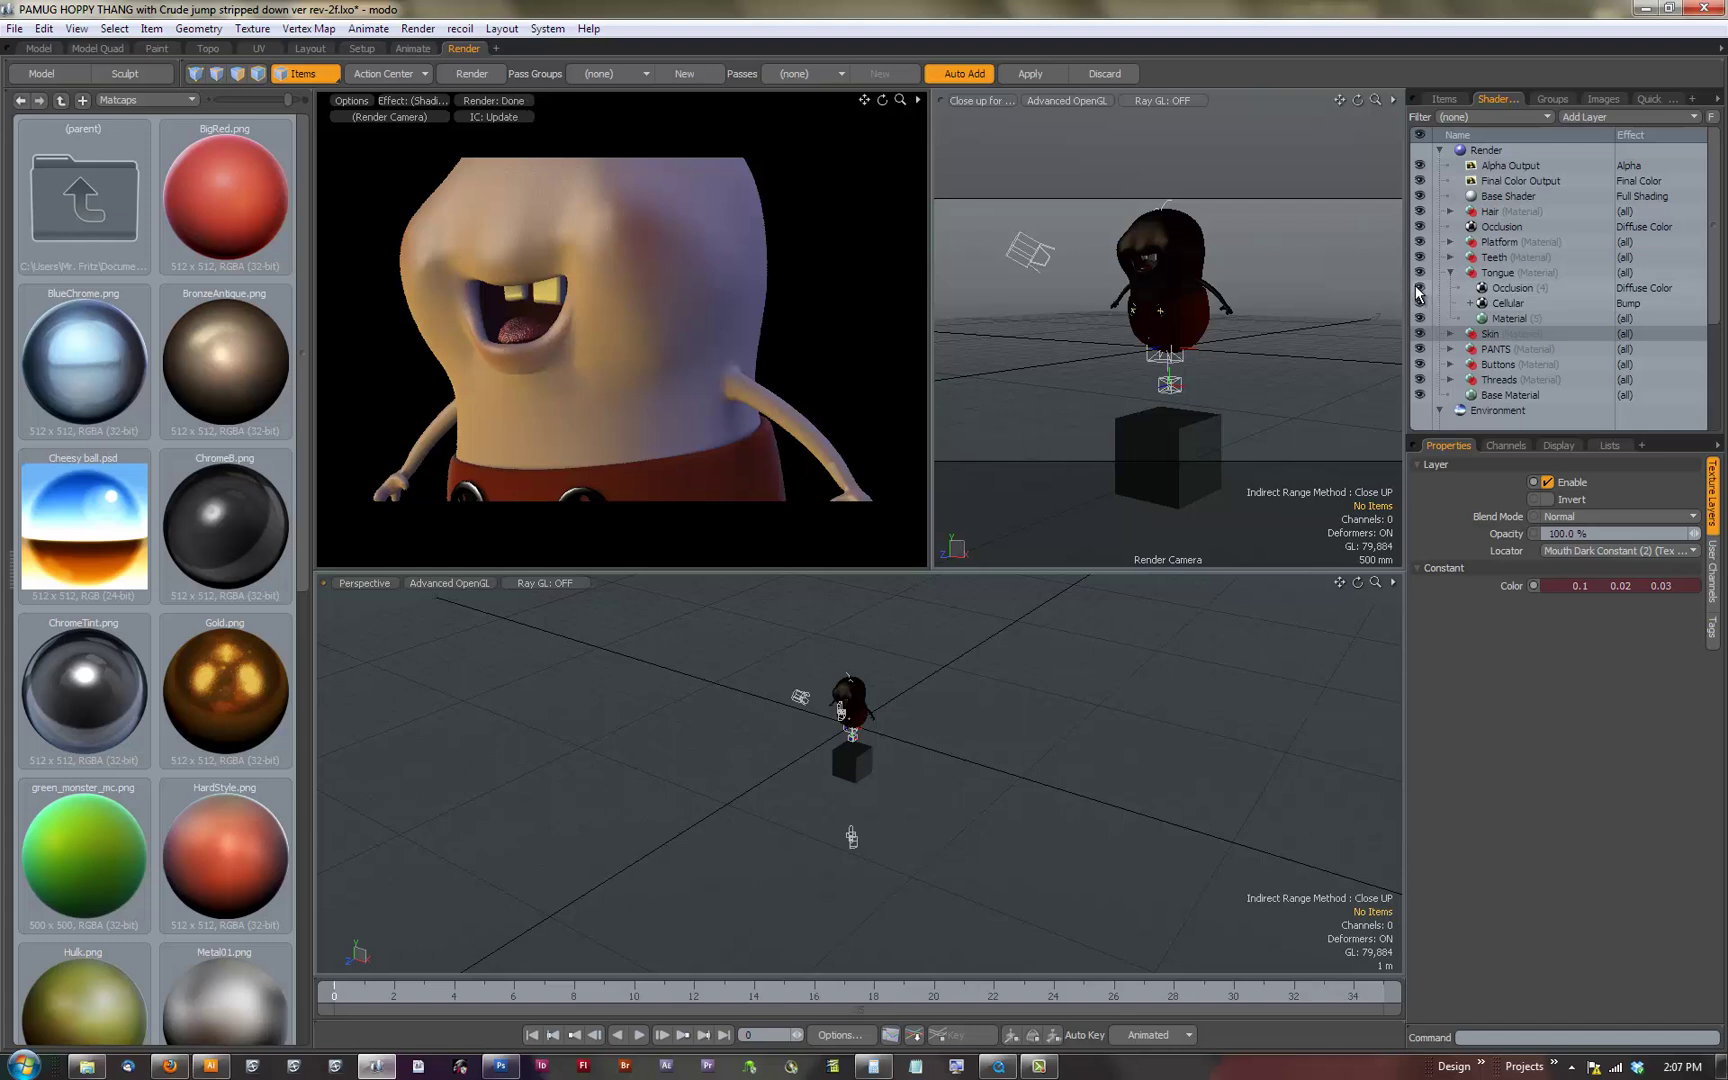
pyautogui.click(1419, 288)
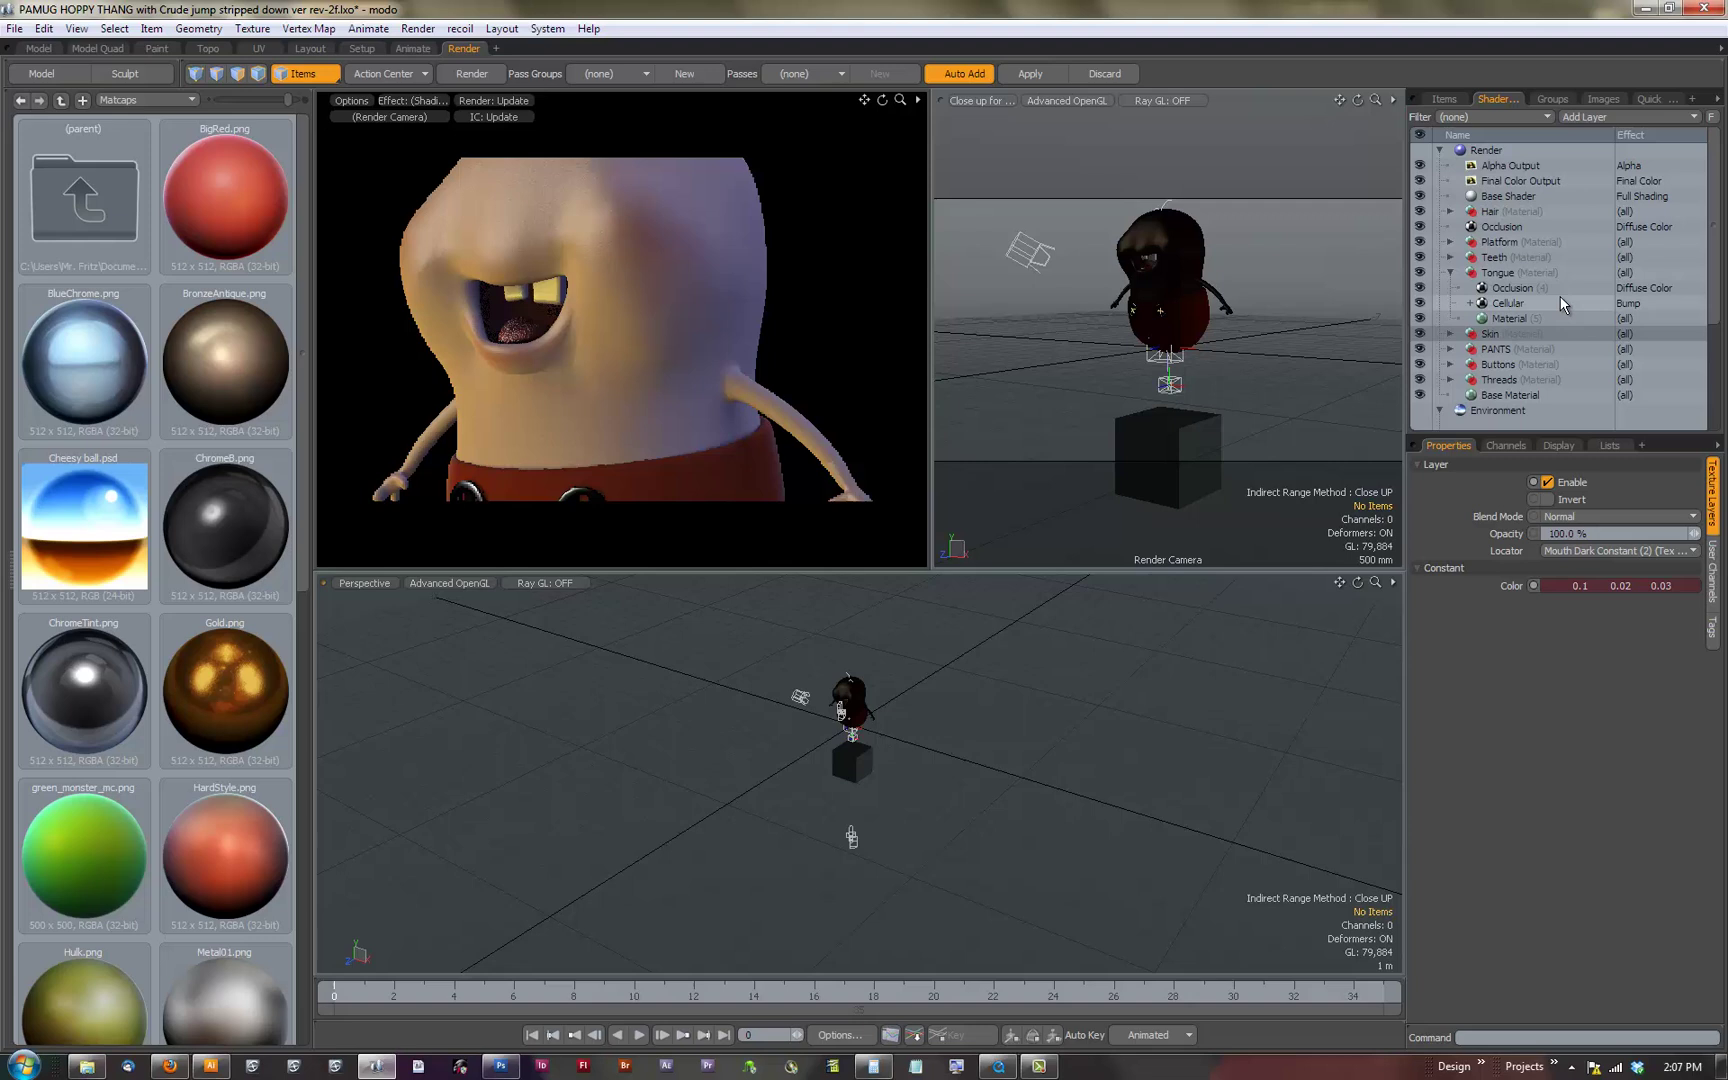
pyautogui.click(1450, 272)
# Step: Turn on the Teeth material's Occlusion layer and collapse Teeth
pyautogui.click(1450, 258)
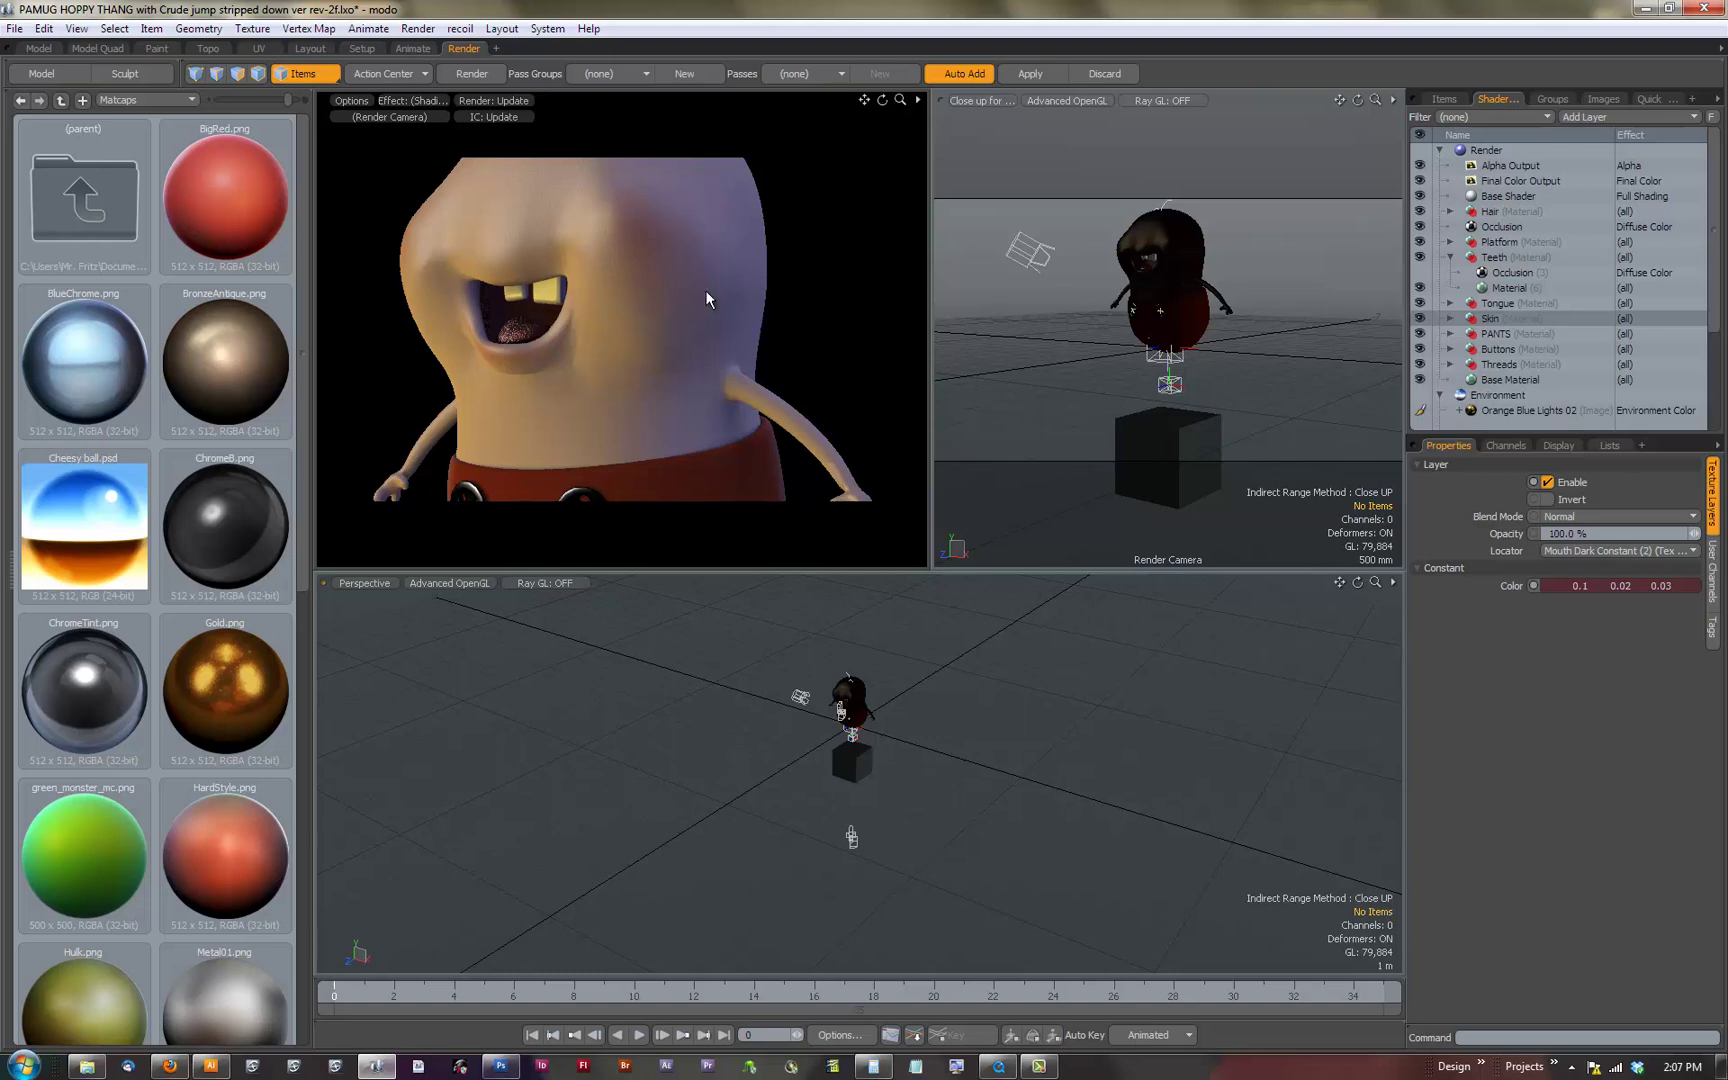
pyautogui.click(1420, 272)
pyautogui.click(1450, 257)
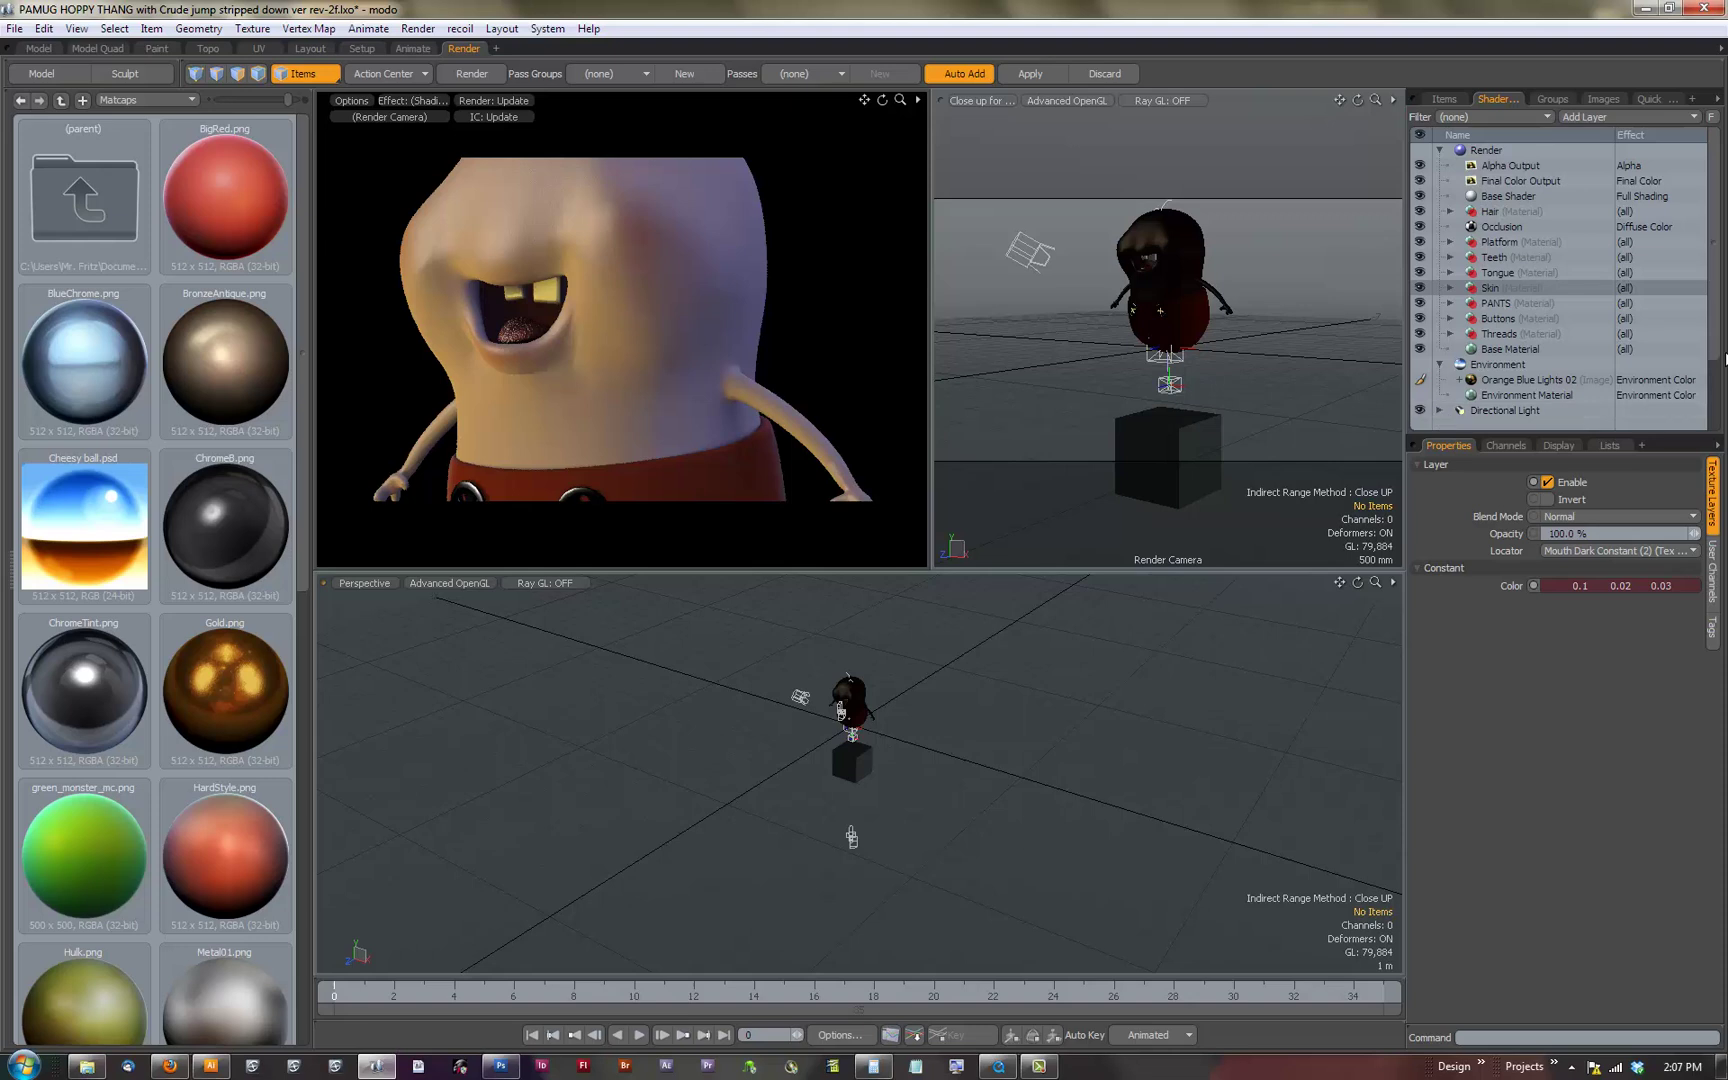
# Step: Zoom the preview out to the whole character and expand the Hair material to show its Occlusion, Fur Material and Material layers
pyautogui.scroll(-1, 1718, 313)
pyautogui.scroll(-3, 1717, 313)
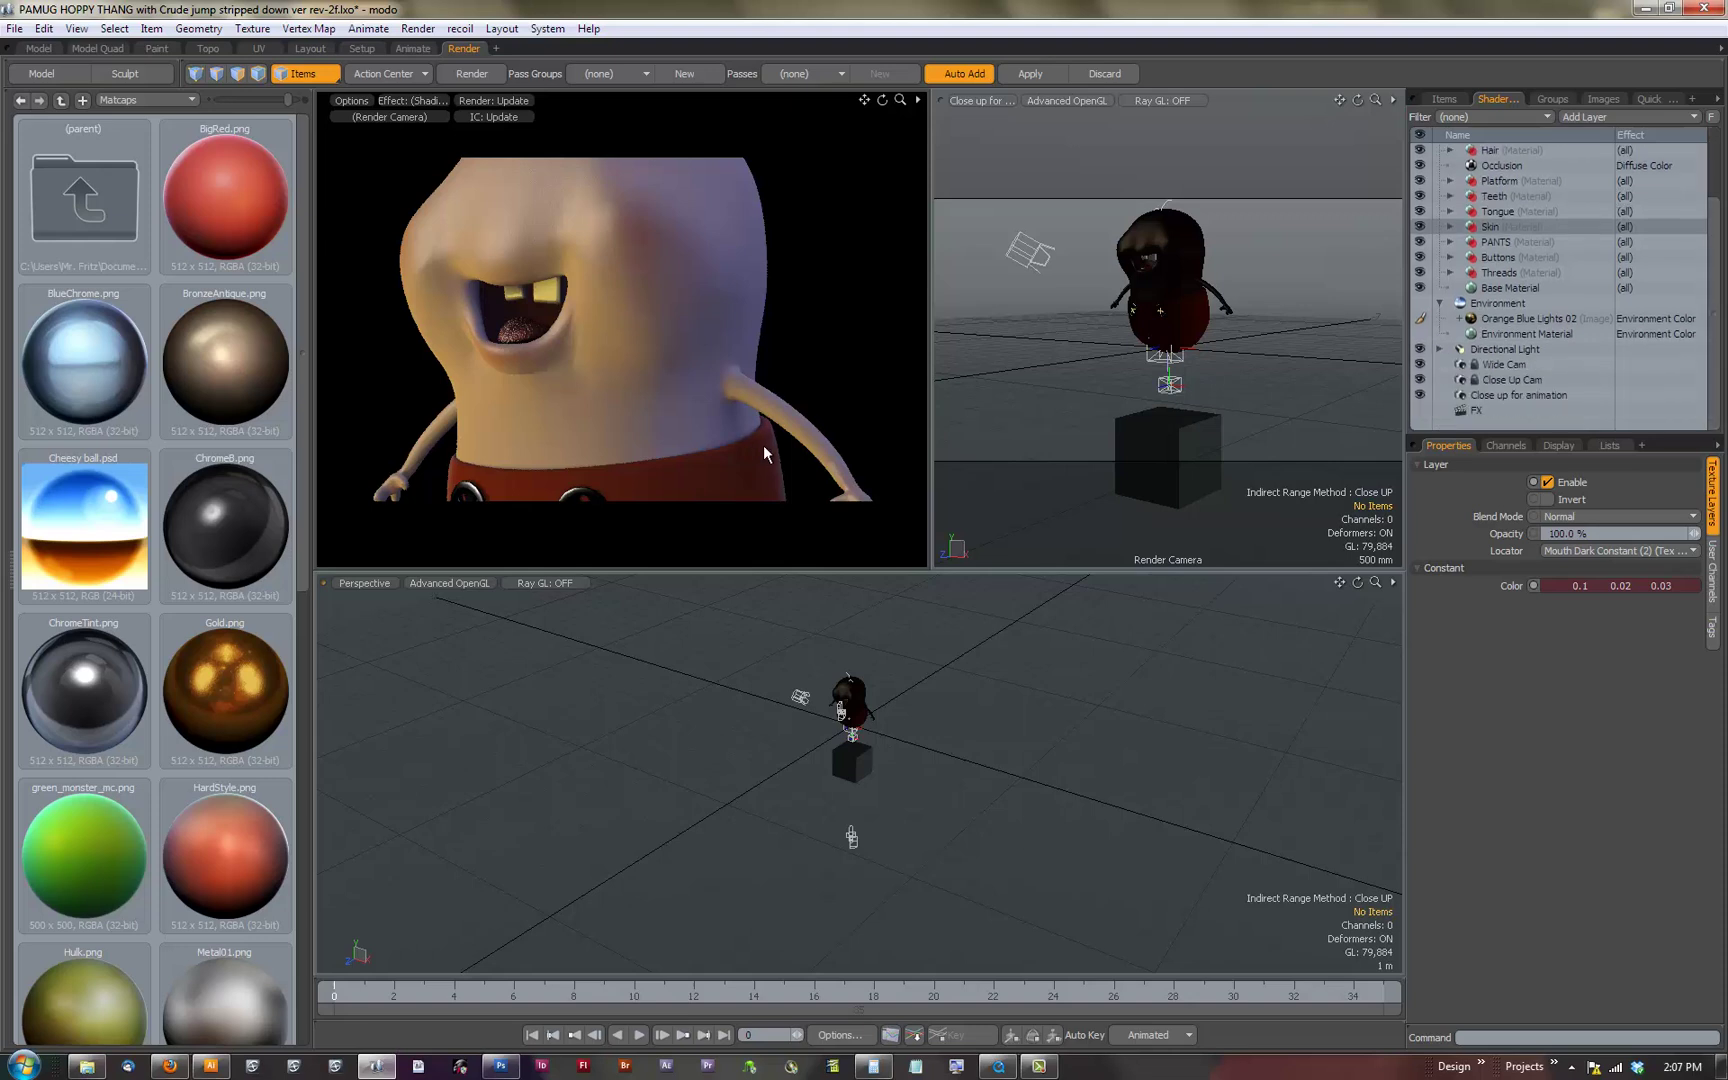
pyautogui.scroll(-2, 732, 436)
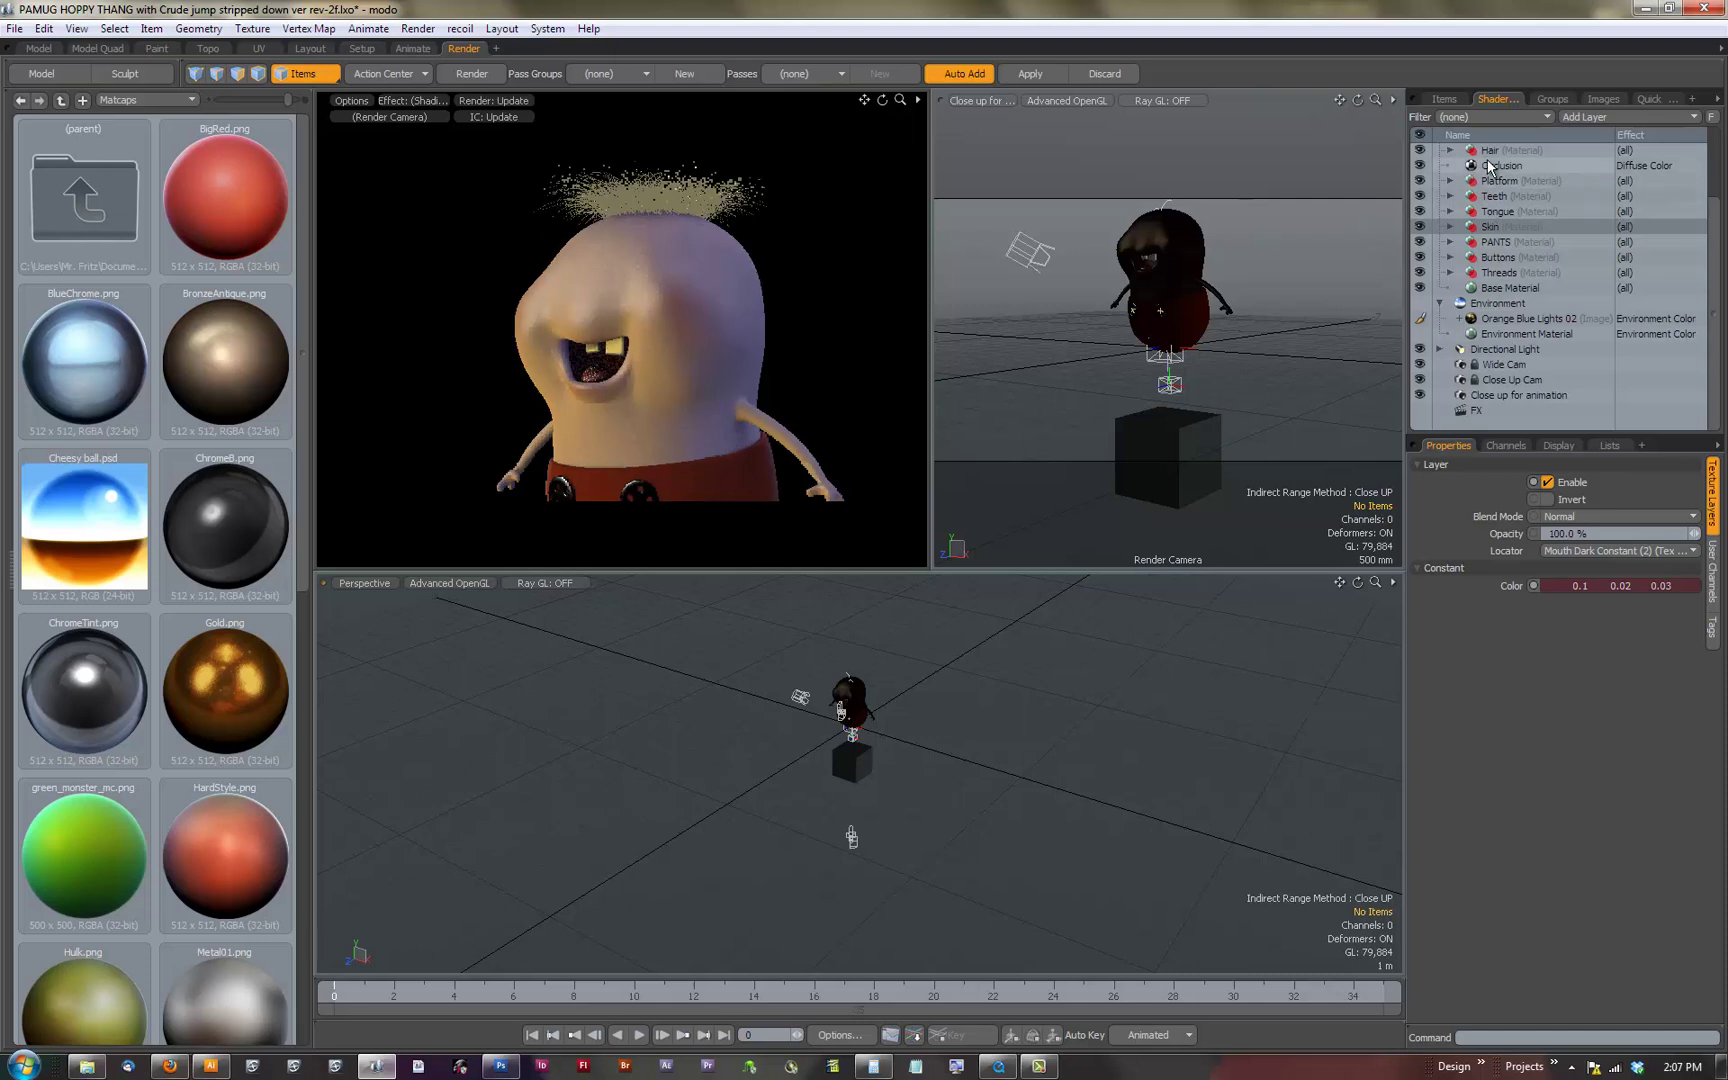
pyautogui.click(1451, 152)
pyautogui.click(1450, 151)
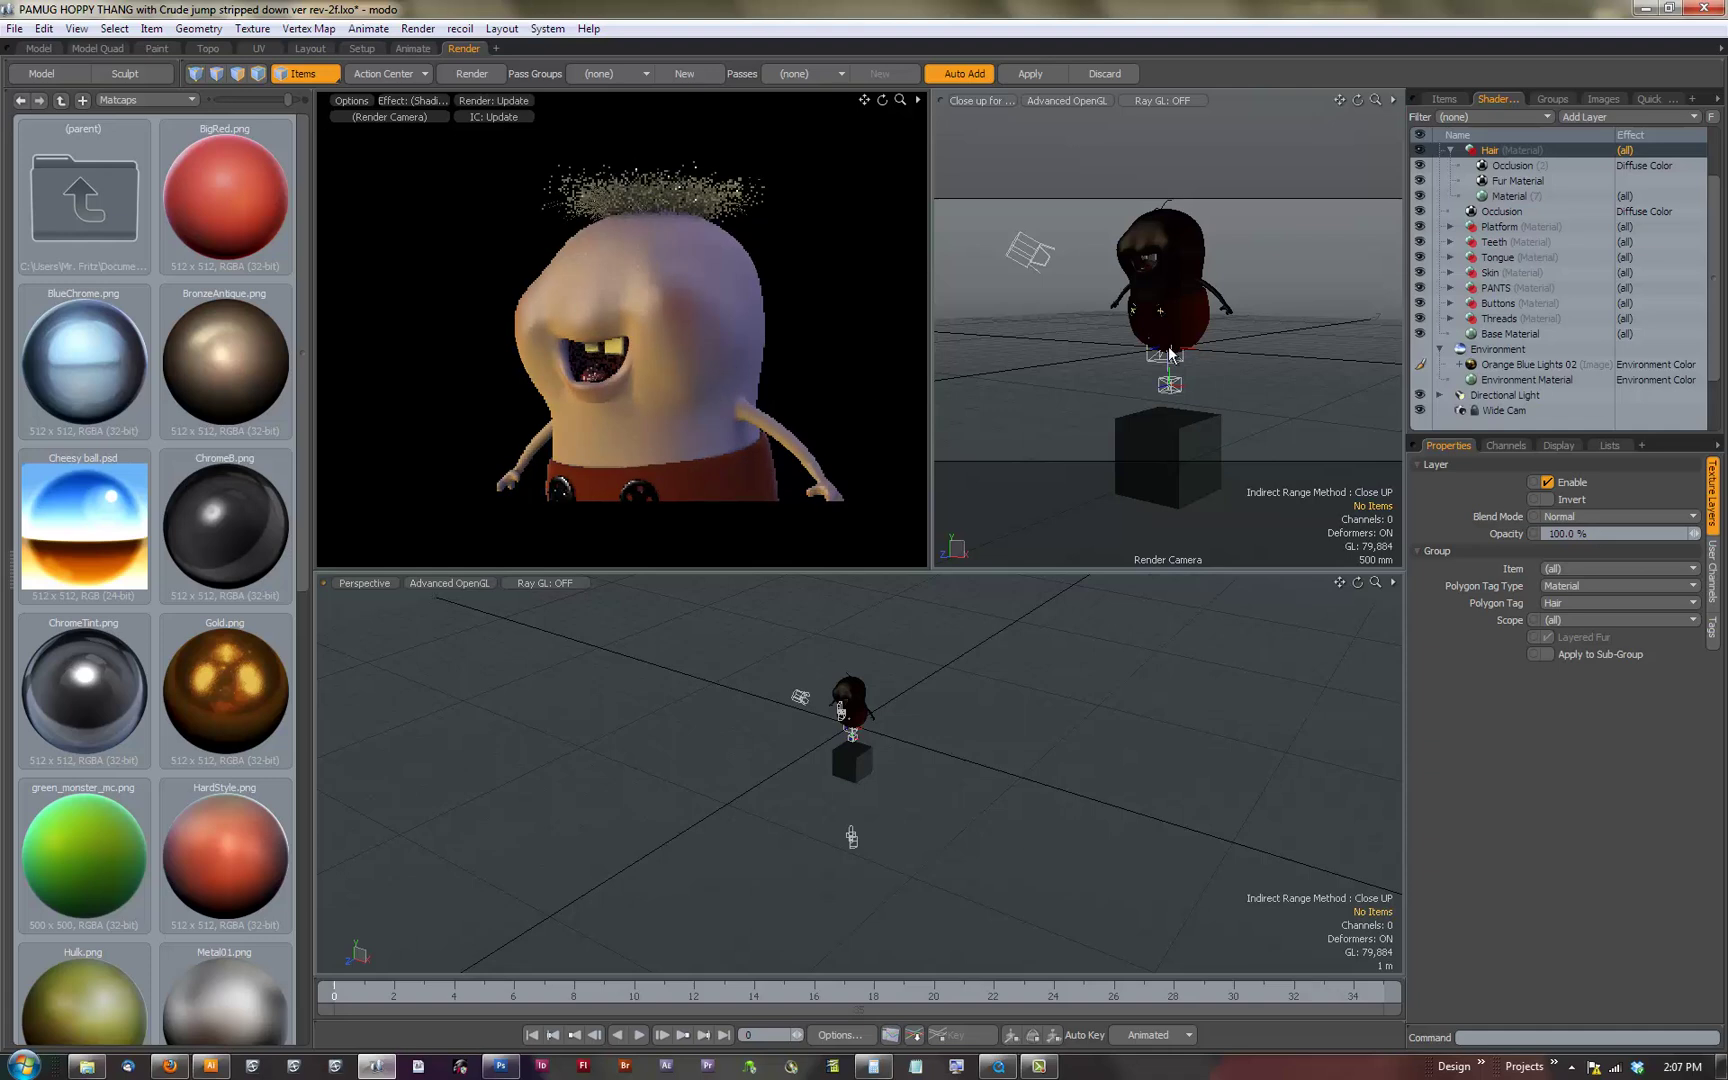
pyautogui.click(1132, 283)
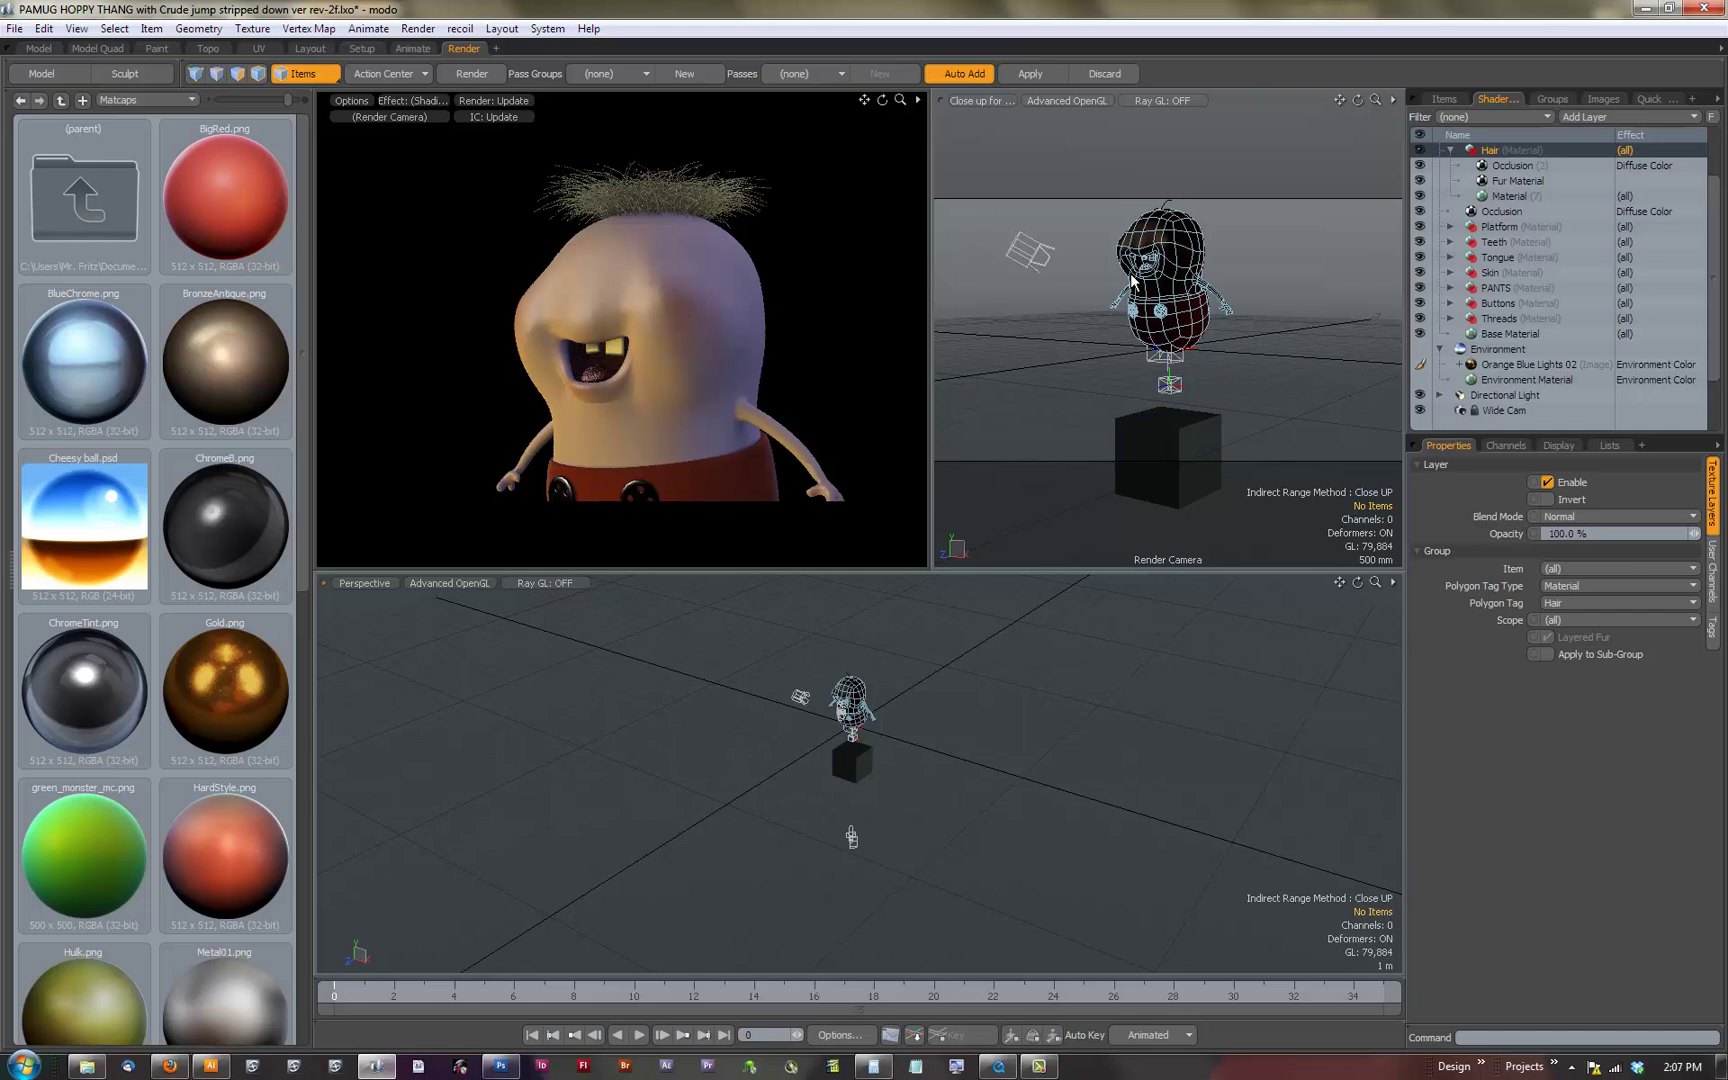
pyautogui.click(1141, 206)
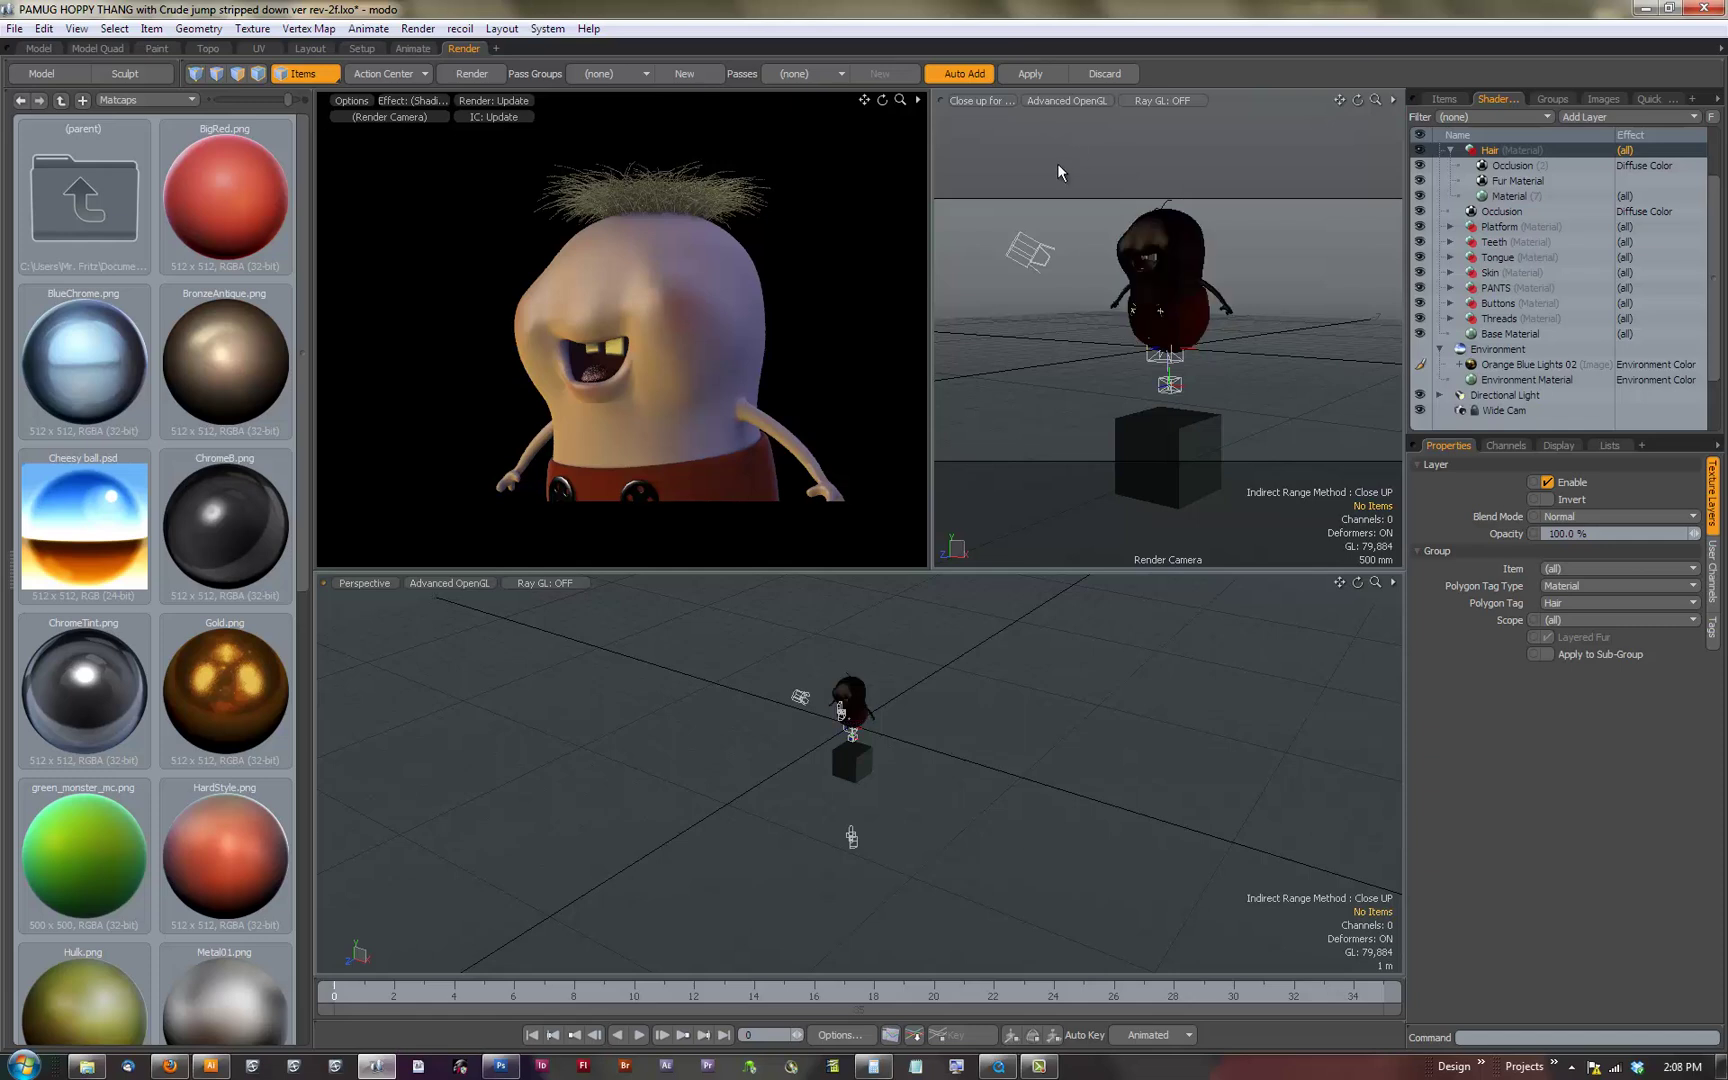
# Step: Display the Render item's Global Illumination settings: Indirect Range 0.001 um, Indirect Rays 1
pyautogui.scroll(2, 1680, 153)
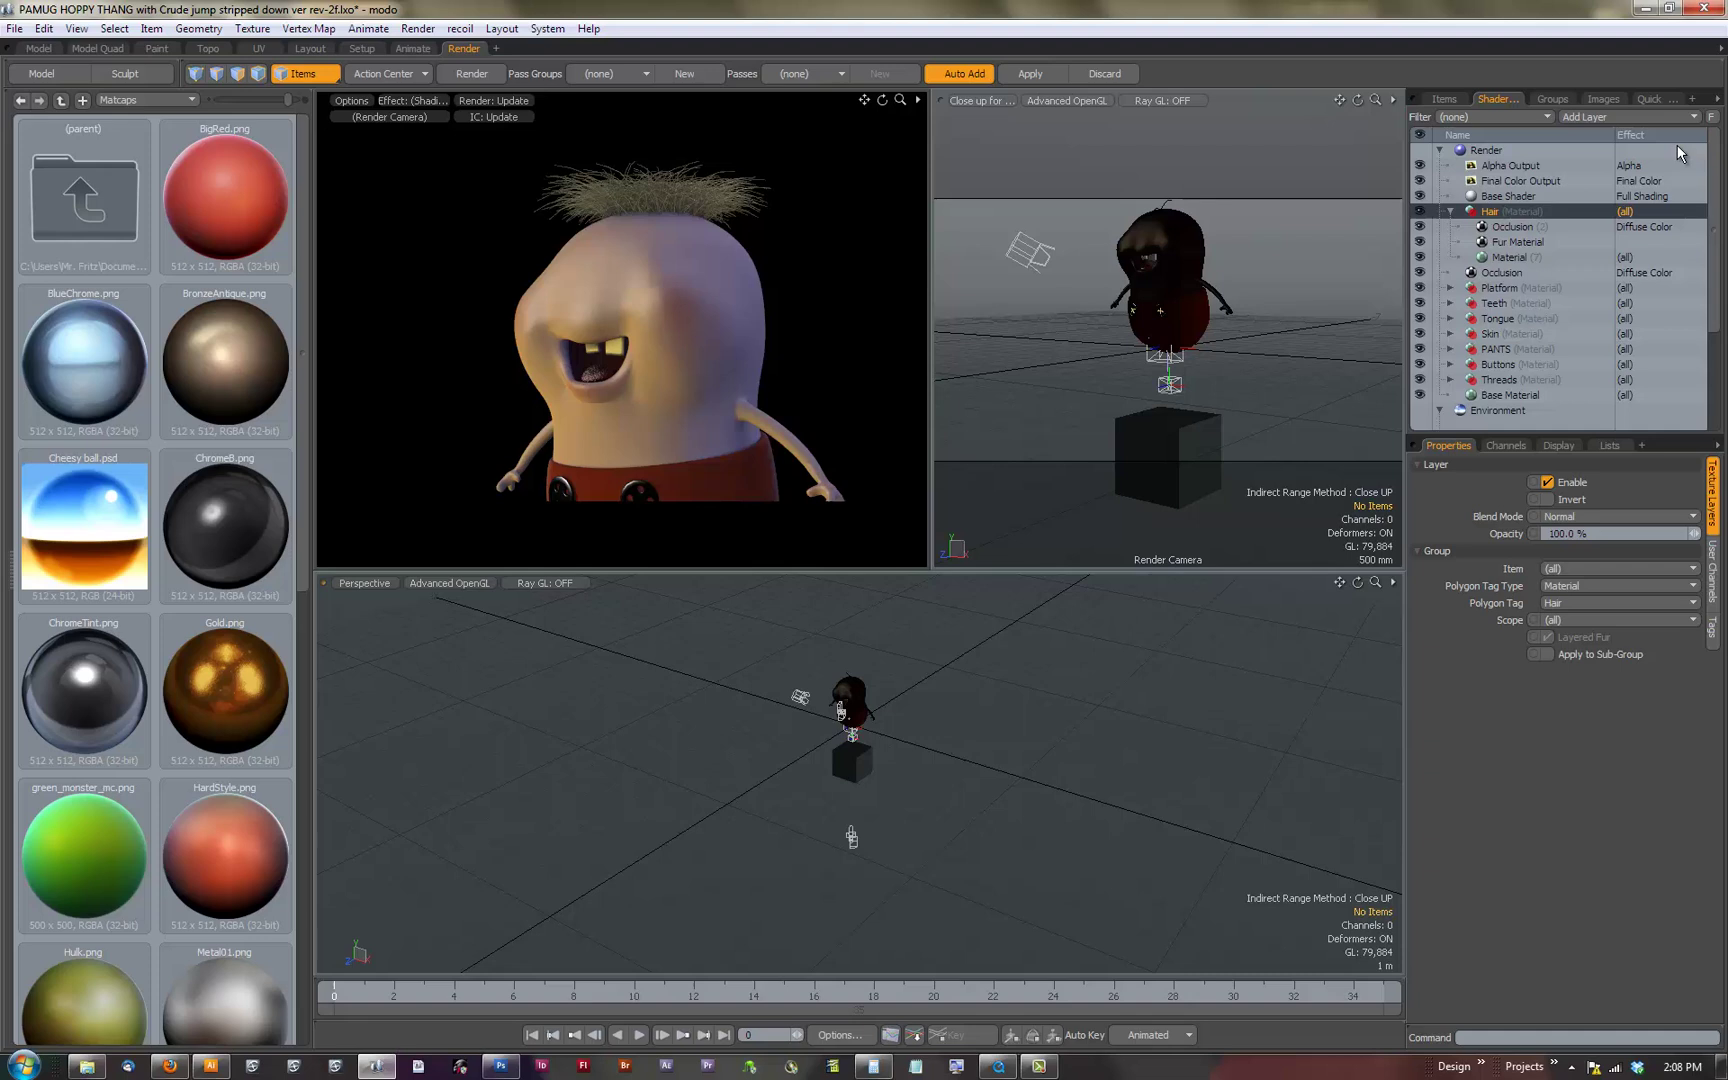
pyautogui.click(1487, 150)
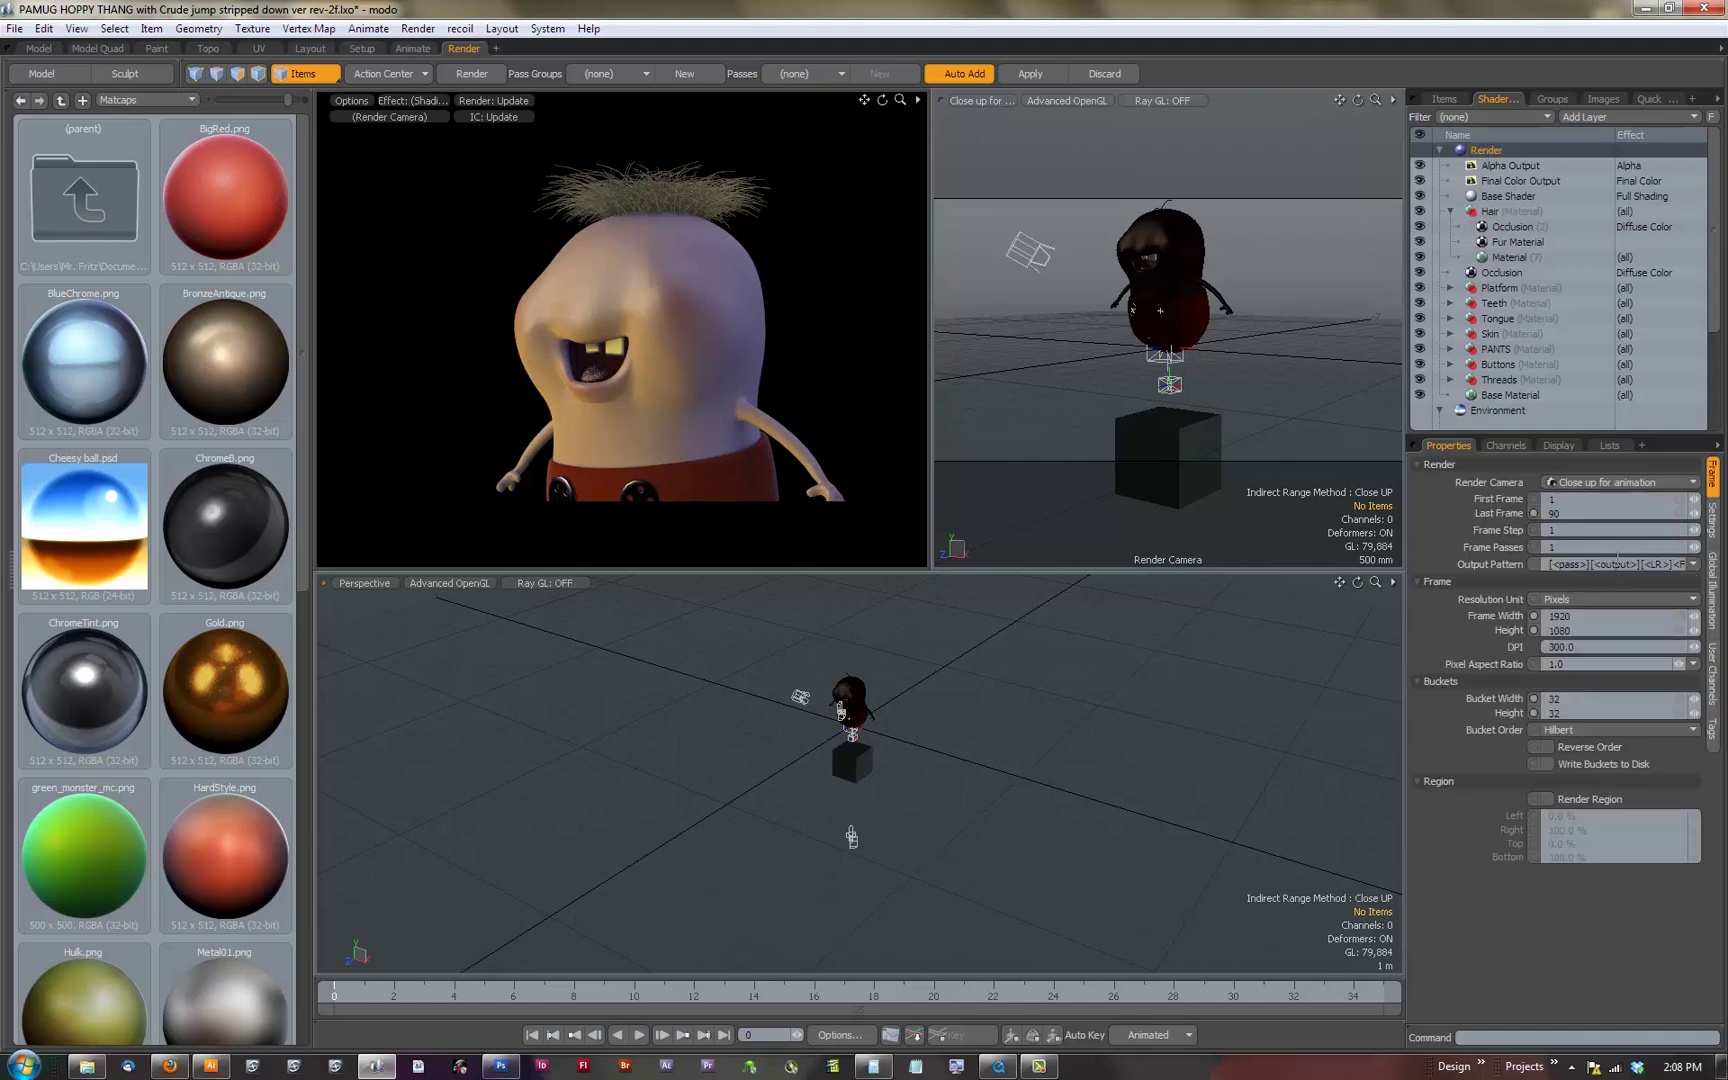
pyautogui.click(1713, 575)
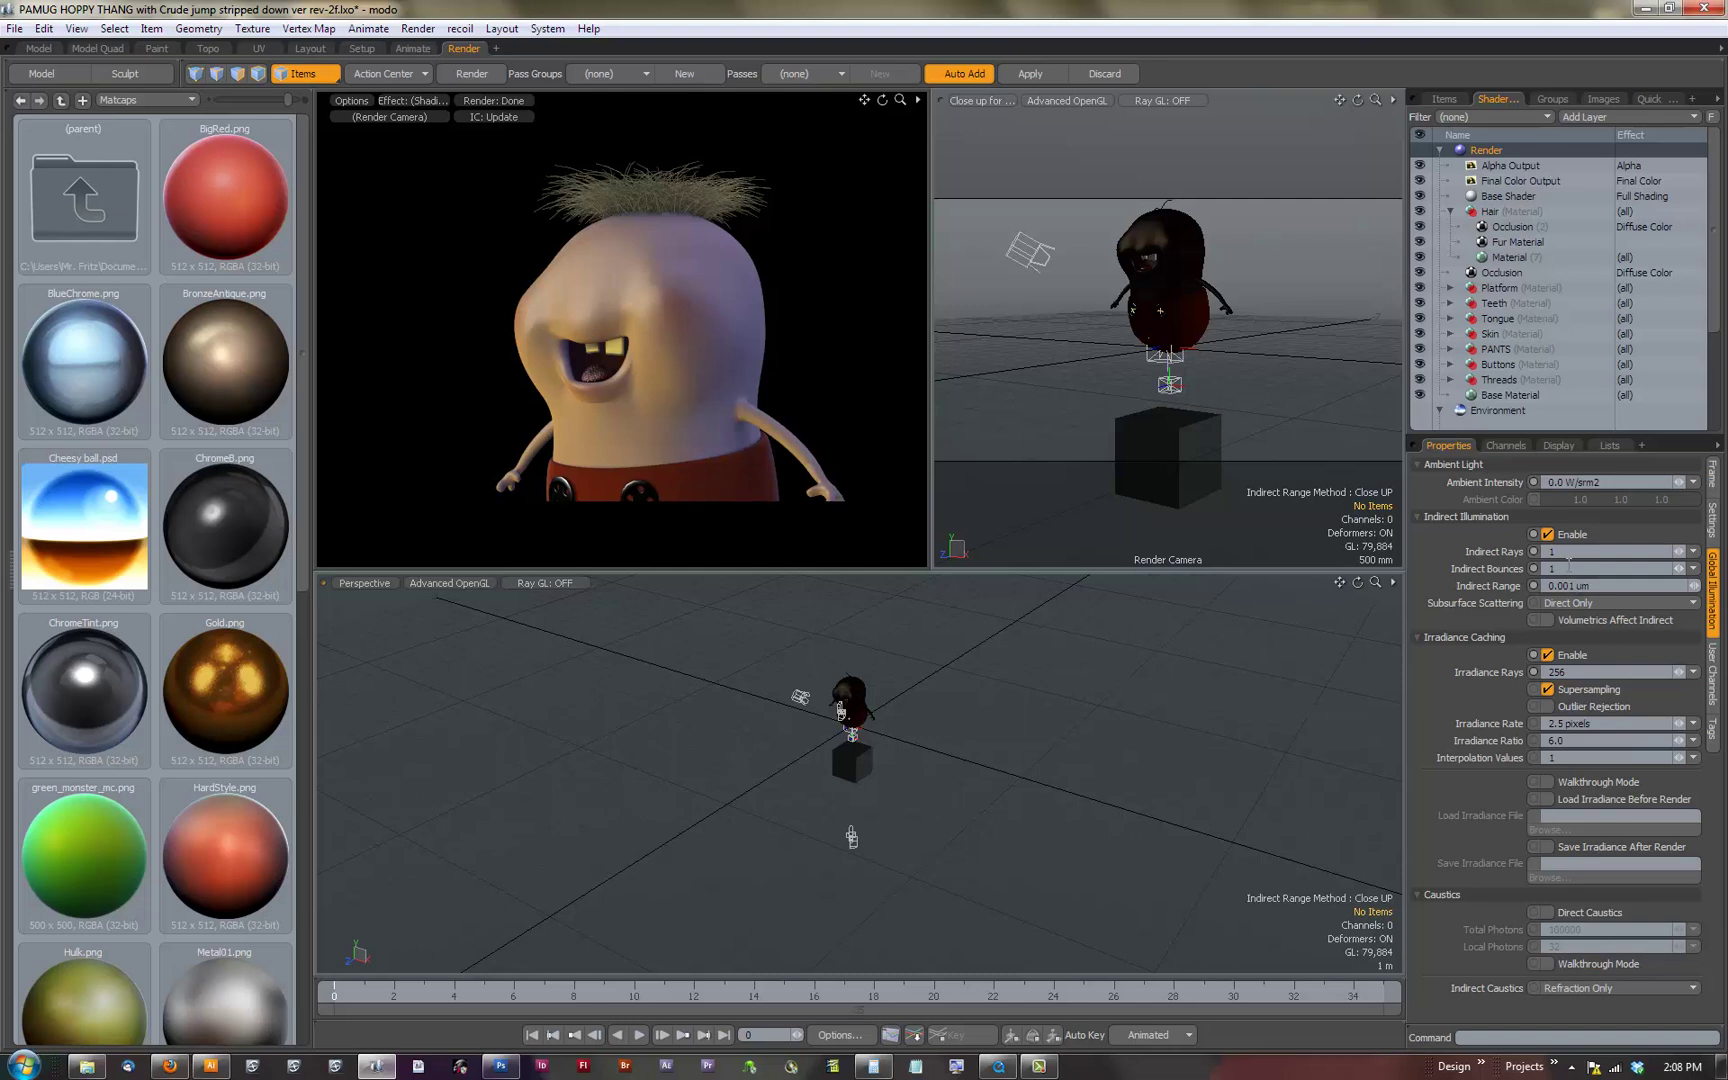
pyautogui.click(420, 28)
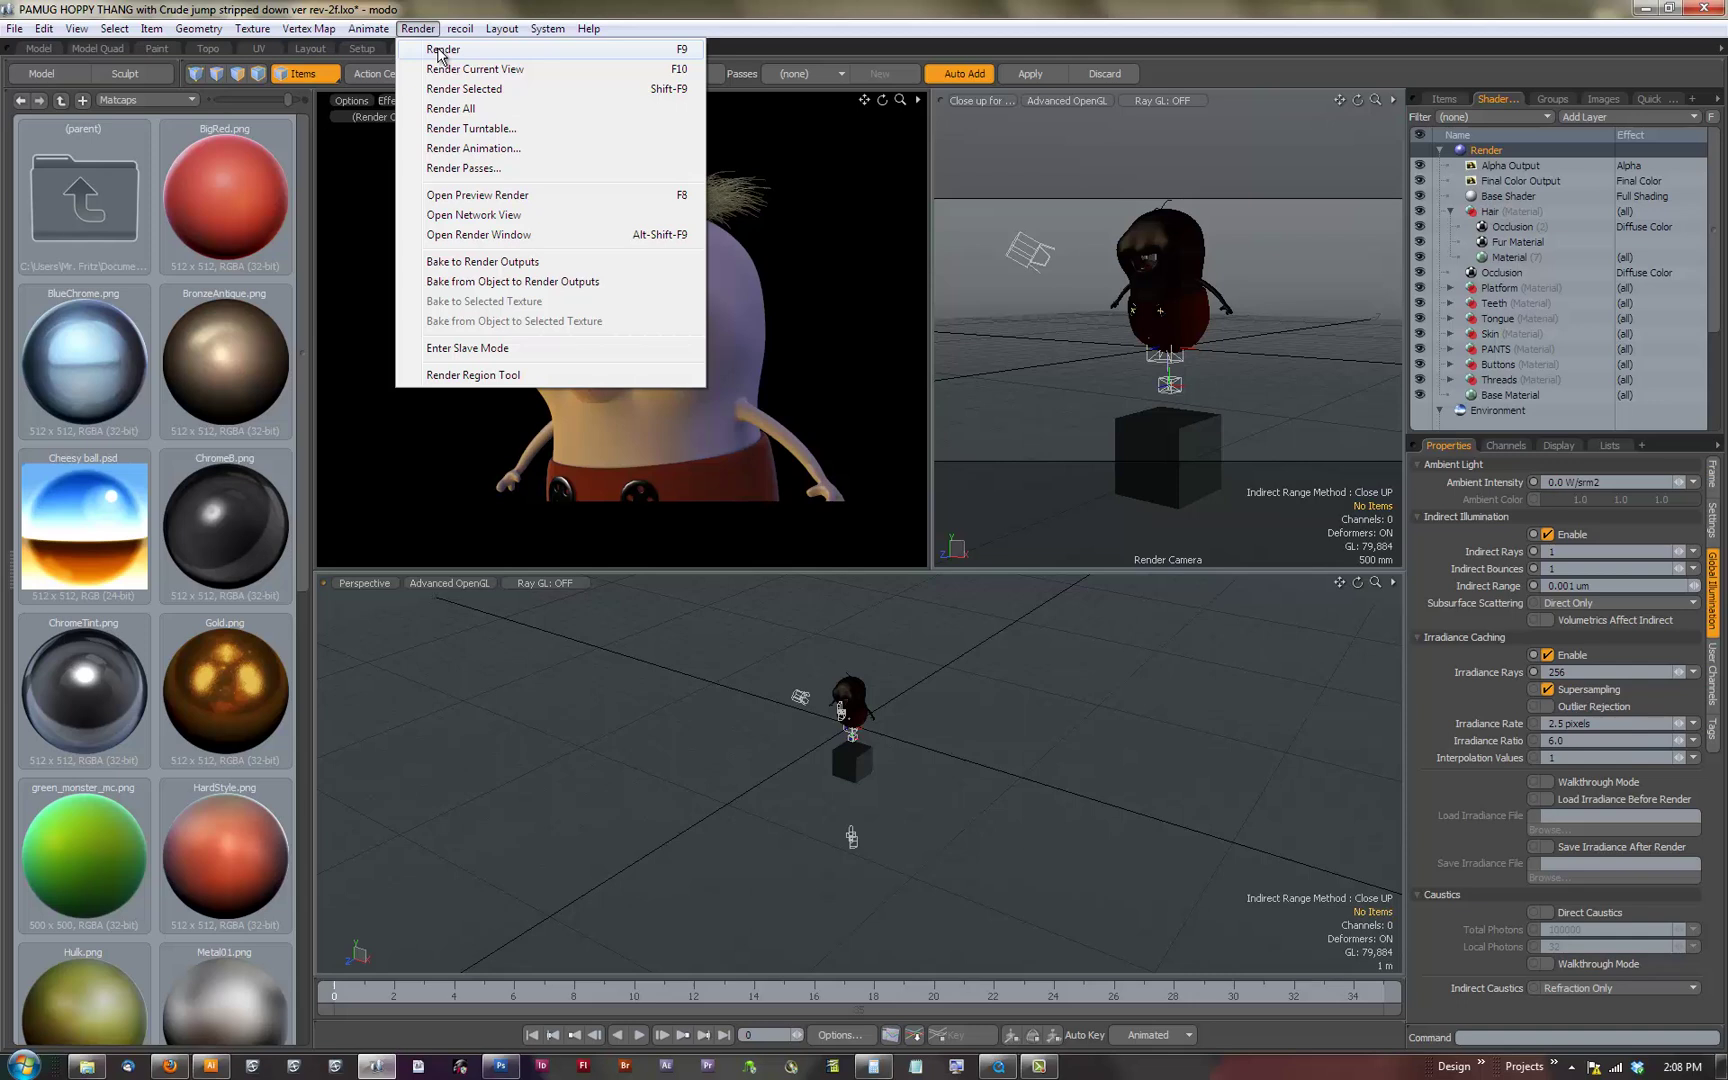
# Step: Render the full 1920 × 1080 frame, then minimize the Render window
pyautogui.click(441, 50)
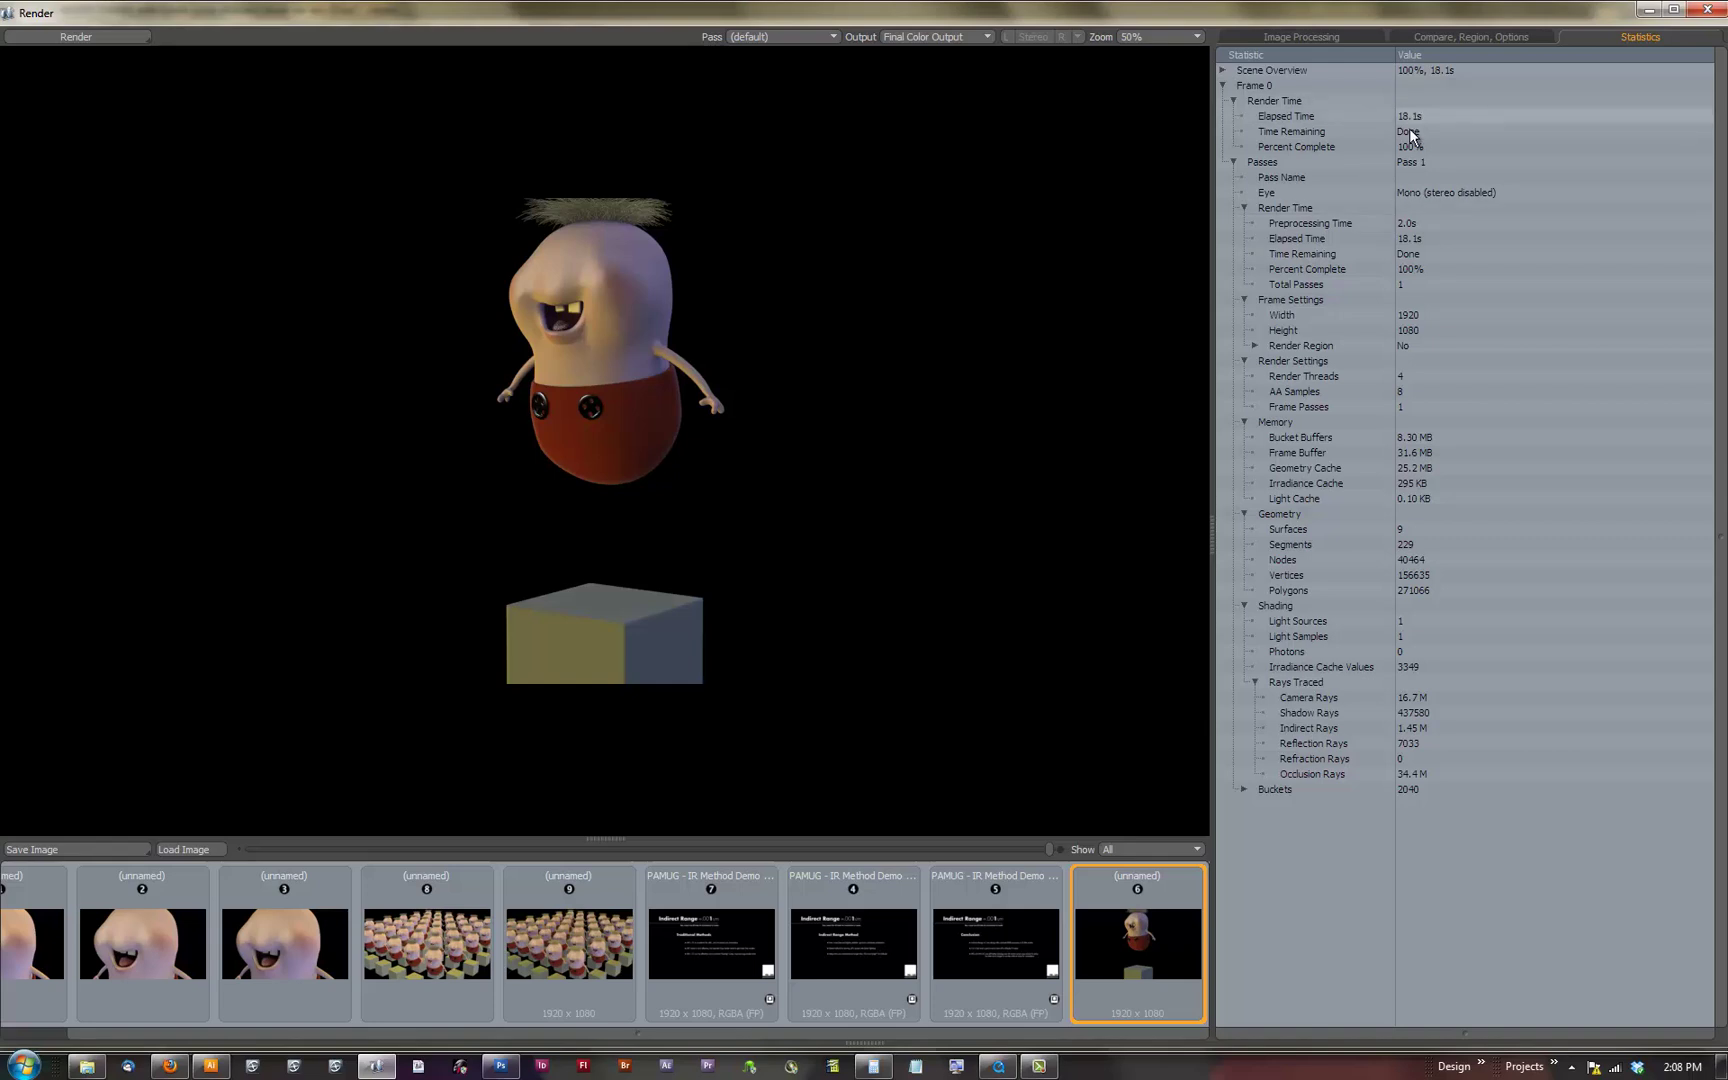
pyautogui.click(1648, 9)
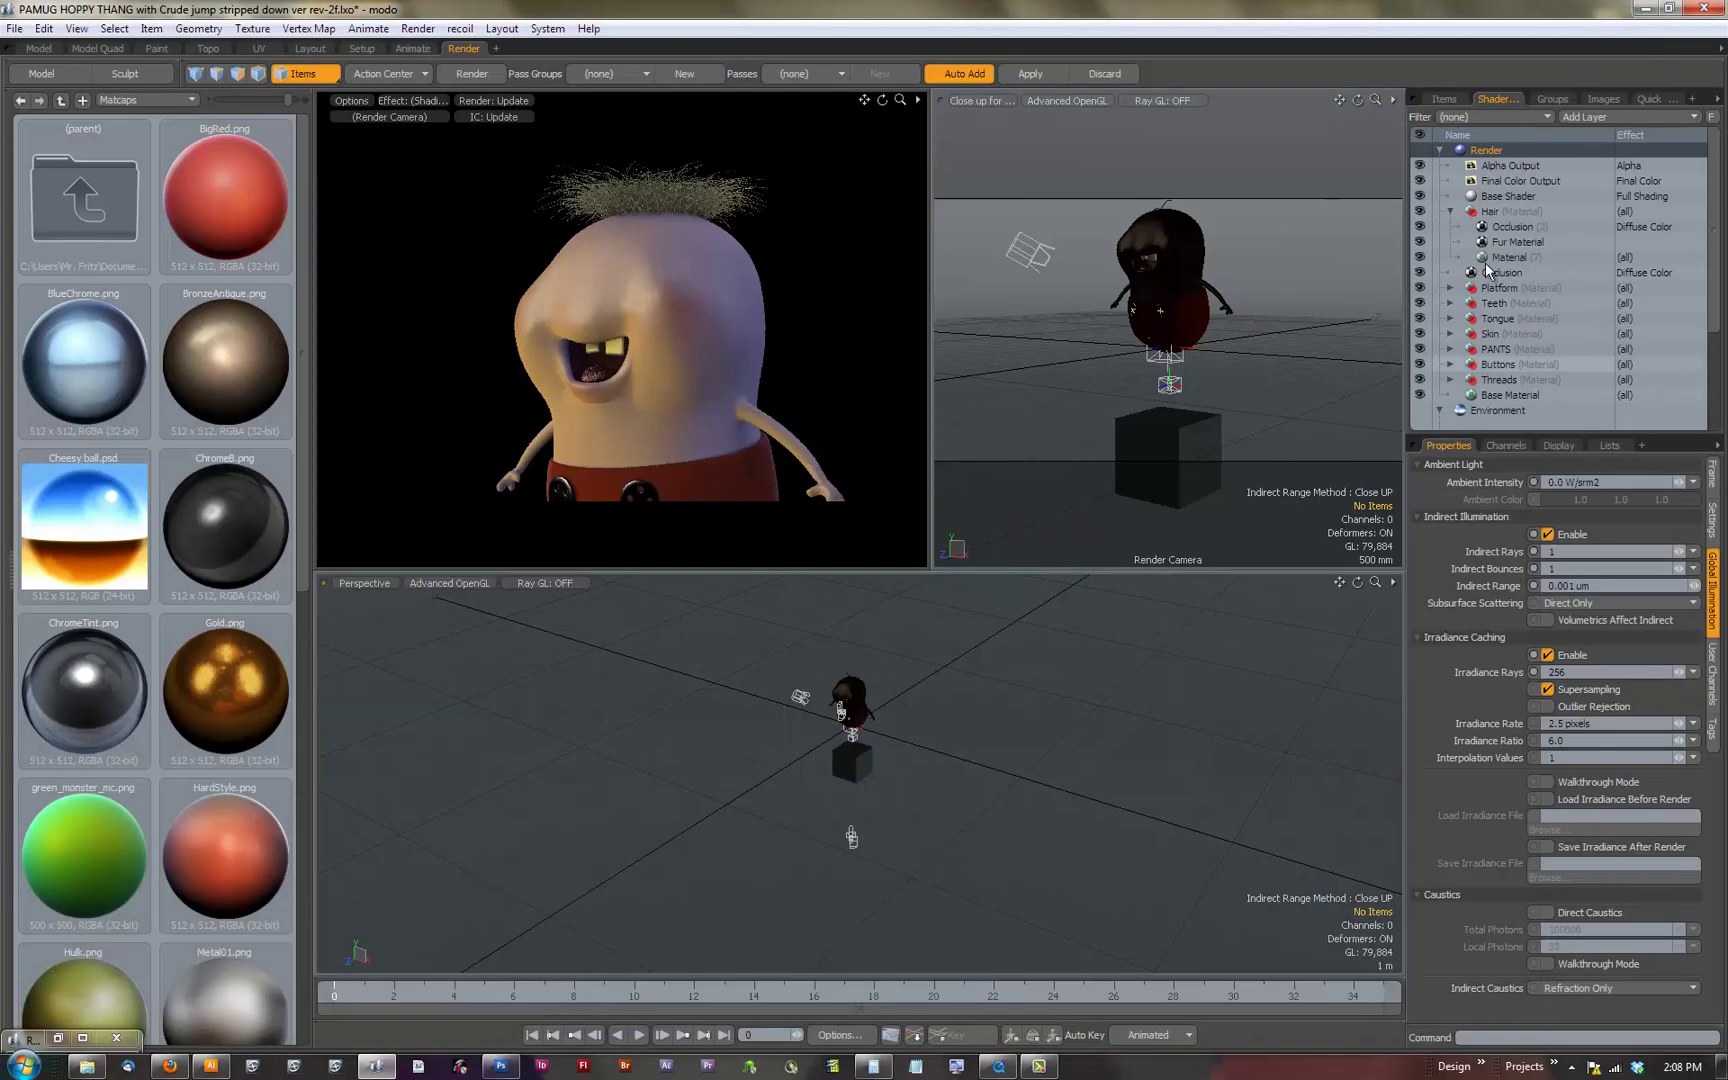
# Step: Set Indirect Rays to 64 and Indirect Bounces to 4
pyautogui.click(1583, 553)
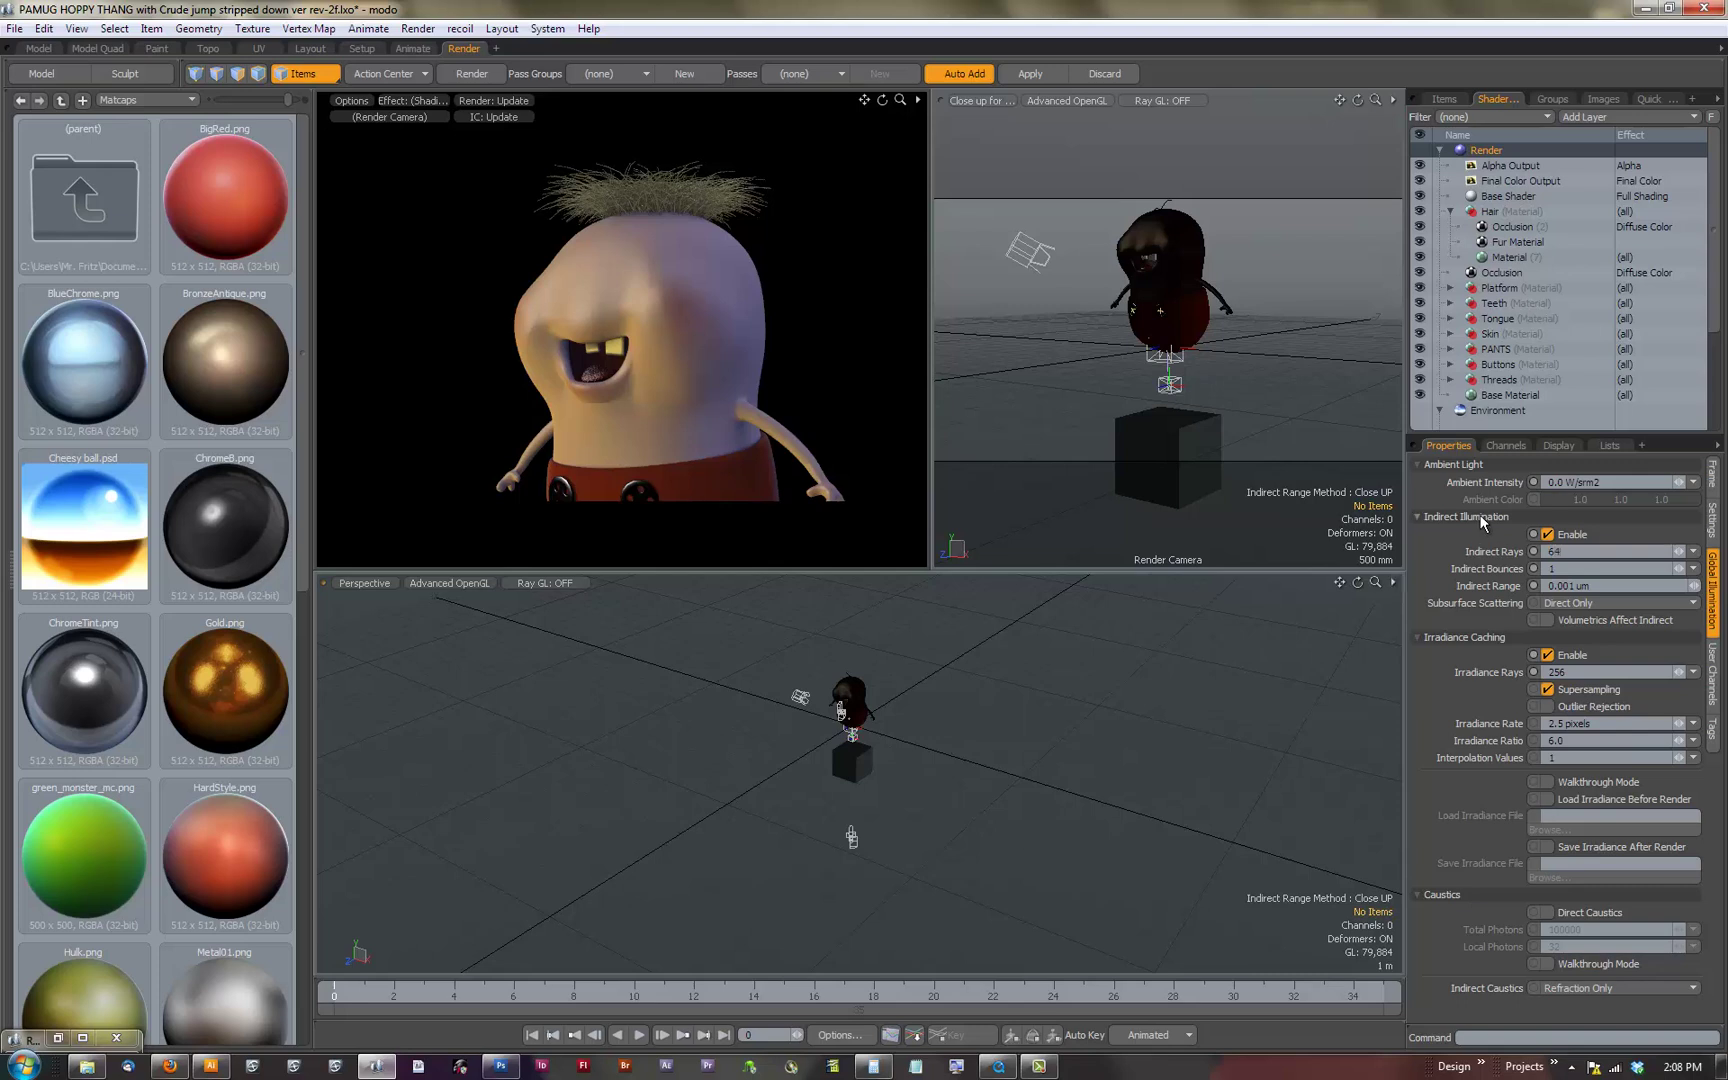
pyautogui.click(1553, 568)
# Step: Start a new frame render using the 64 rays and 4 bounces
pyautogui.click(420, 28)
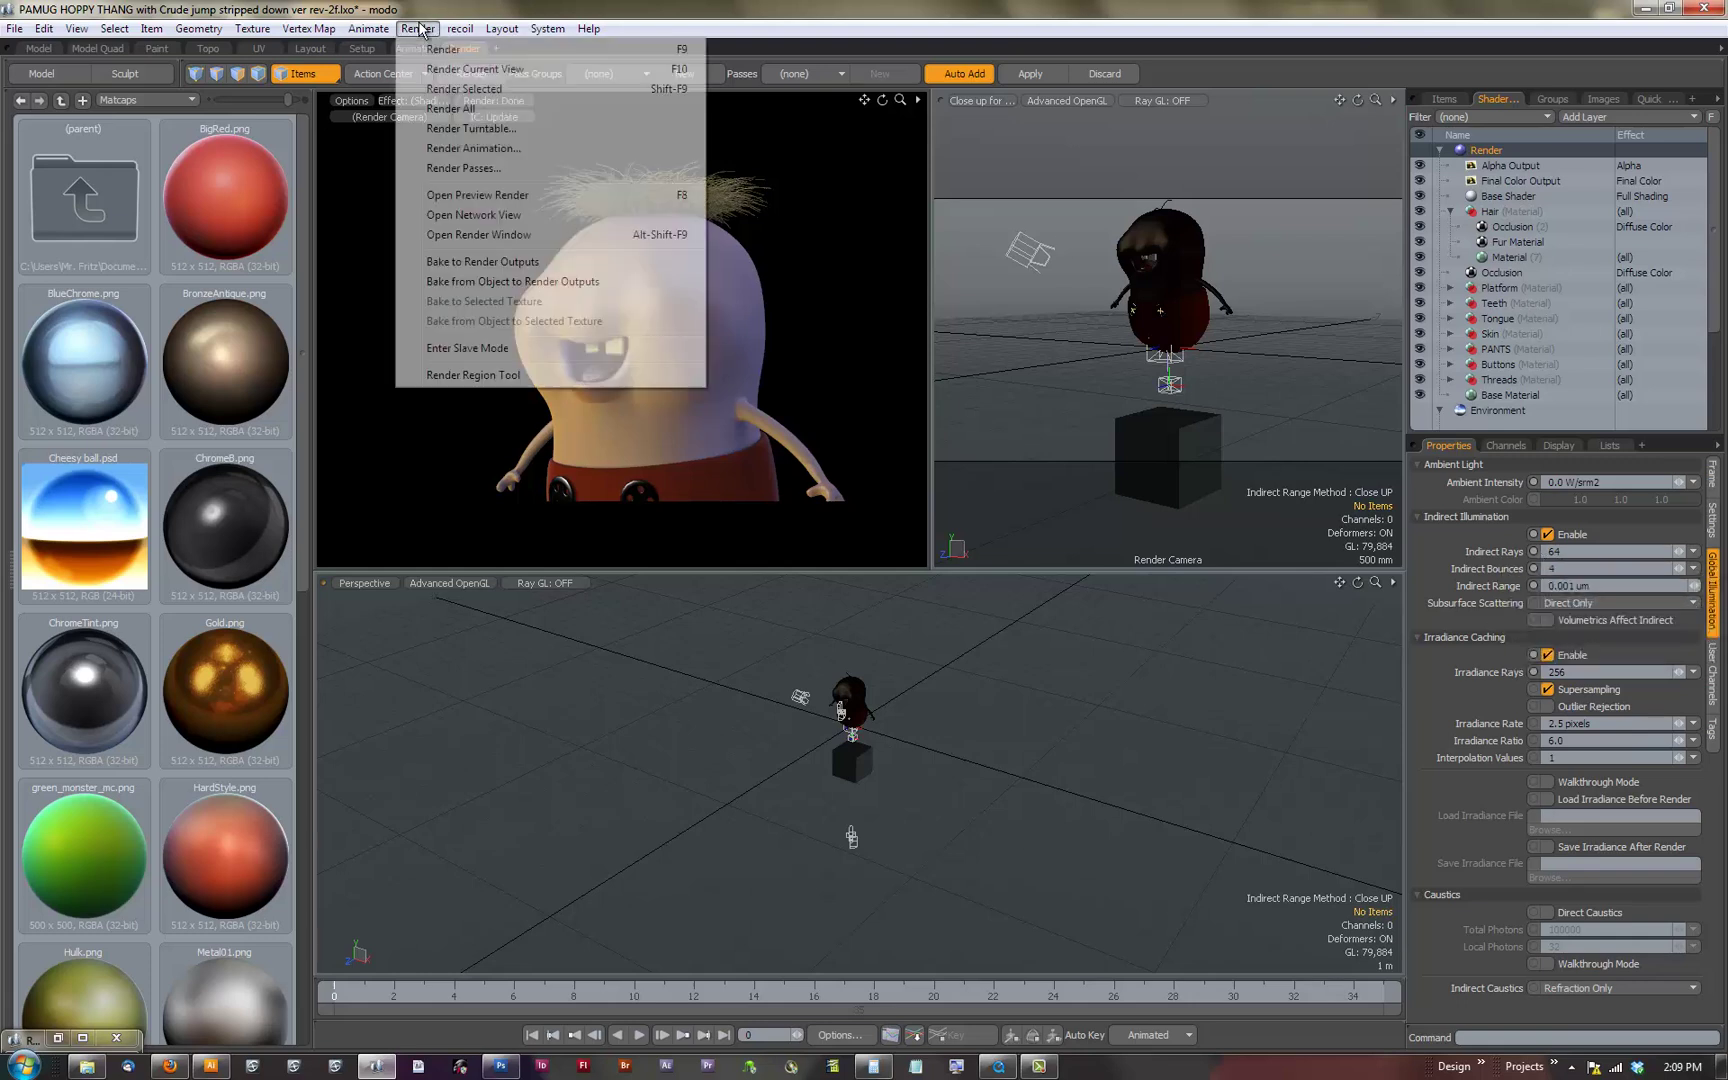
pyautogui.click(430, 50)
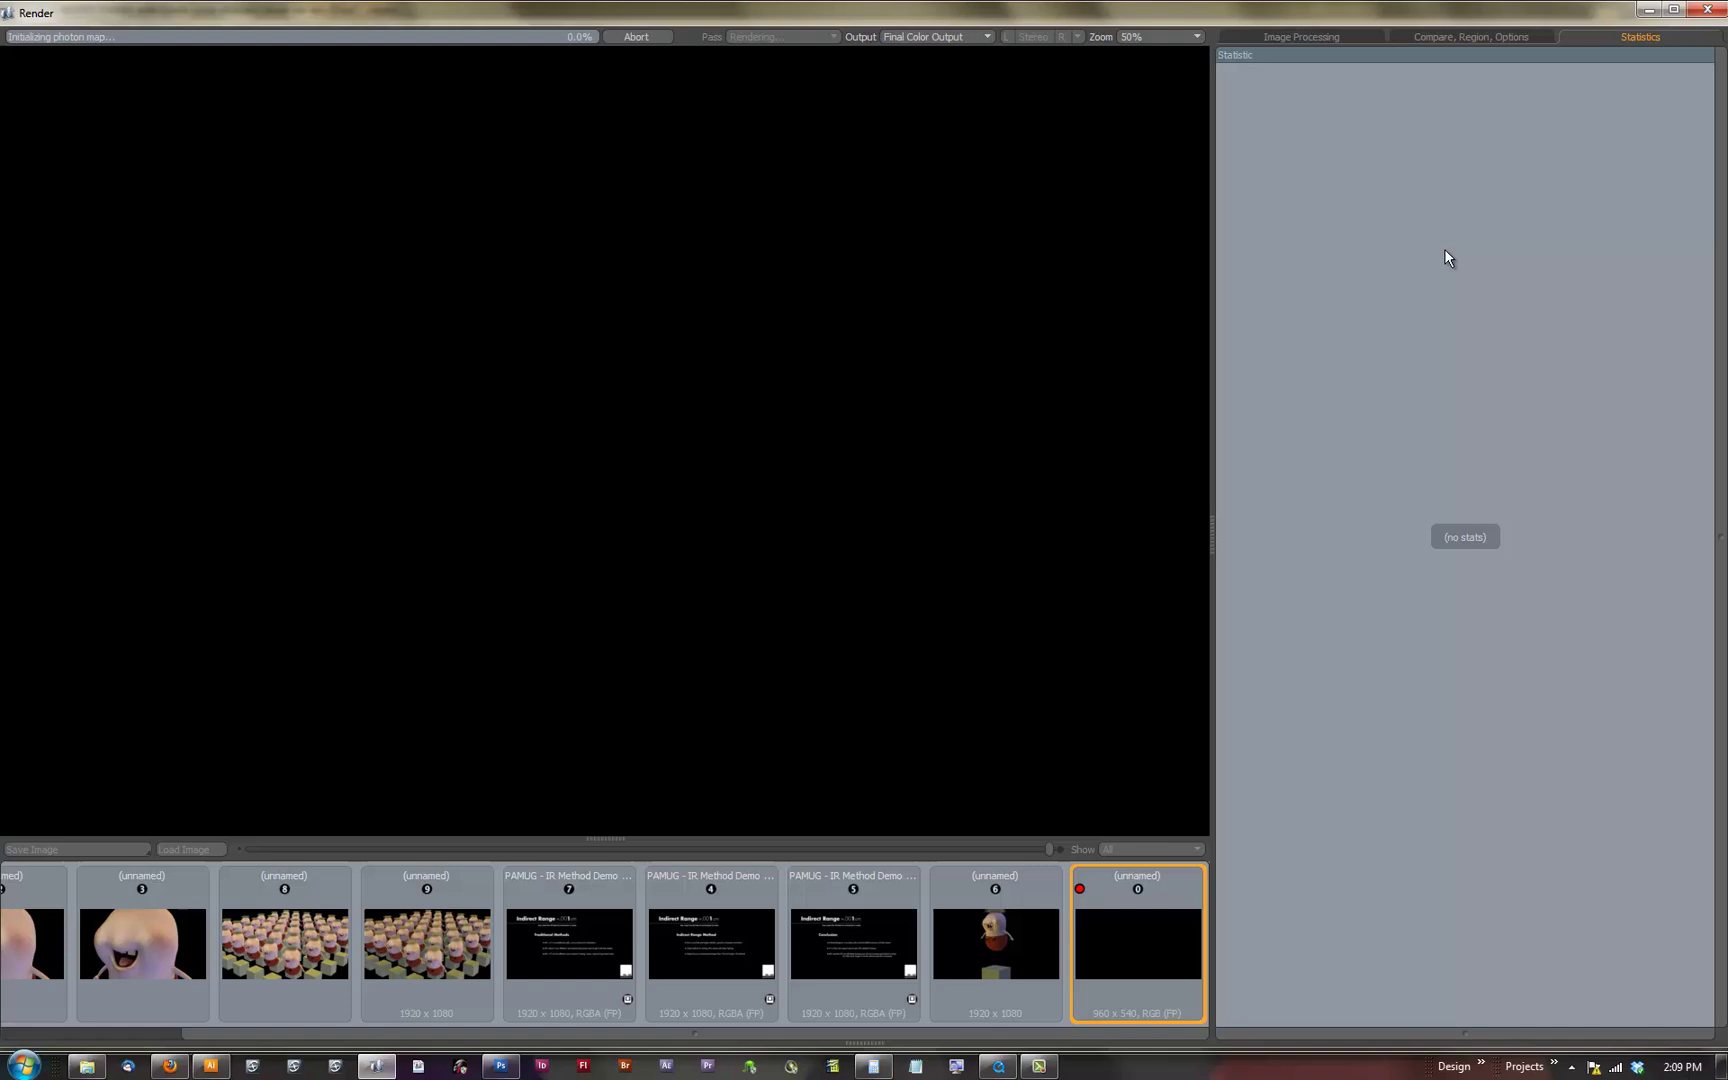